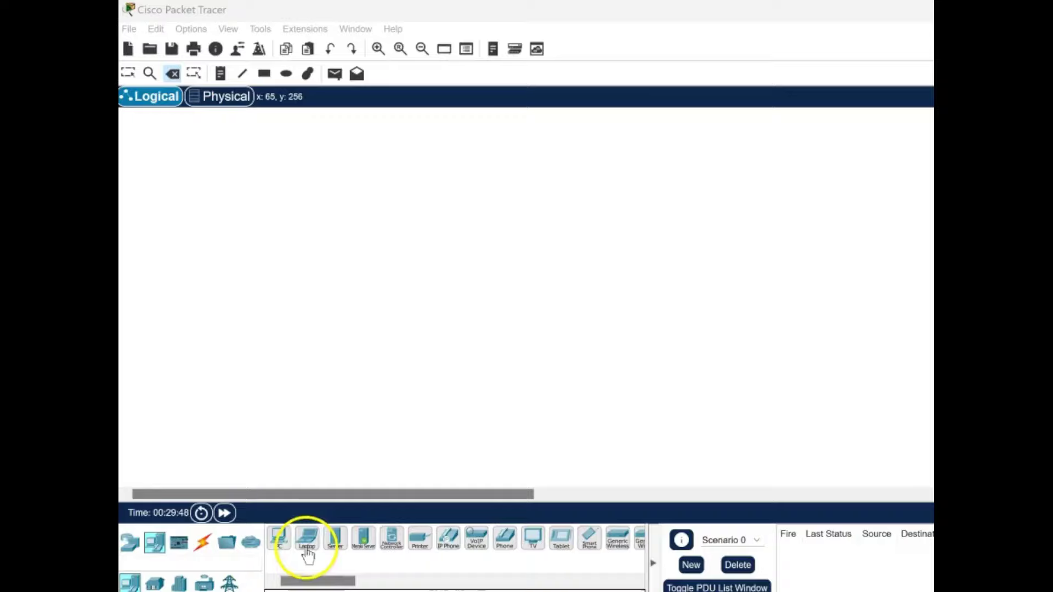
Place a generic PC (PC4) and an ISR4321 router (Router1) on the canvas.
{"action": "left_click", "coordinate": [279, 537]}
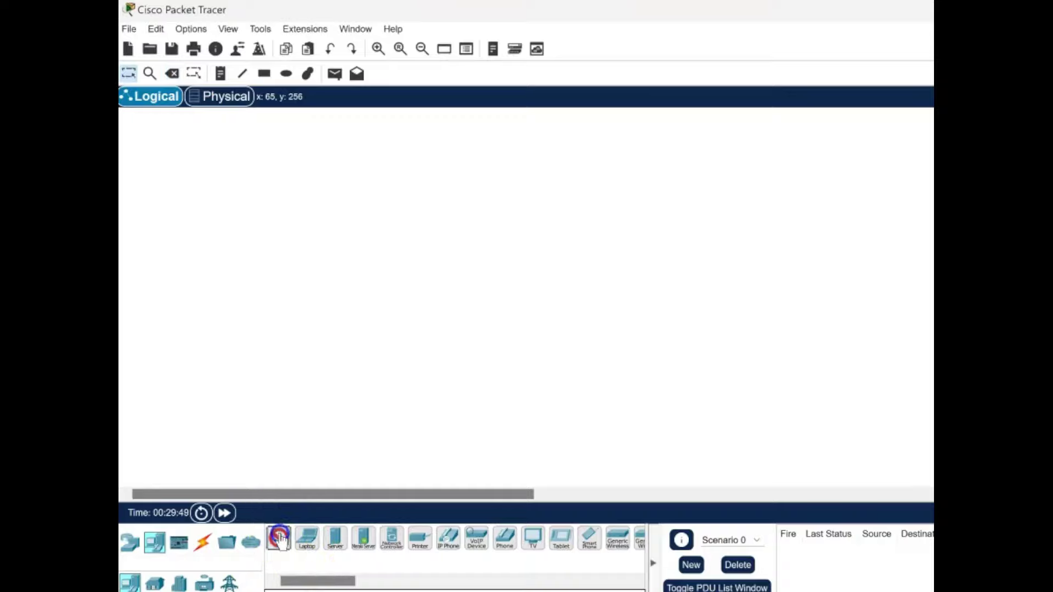
{"action": "left_click", "coordinate": [389, 324]}
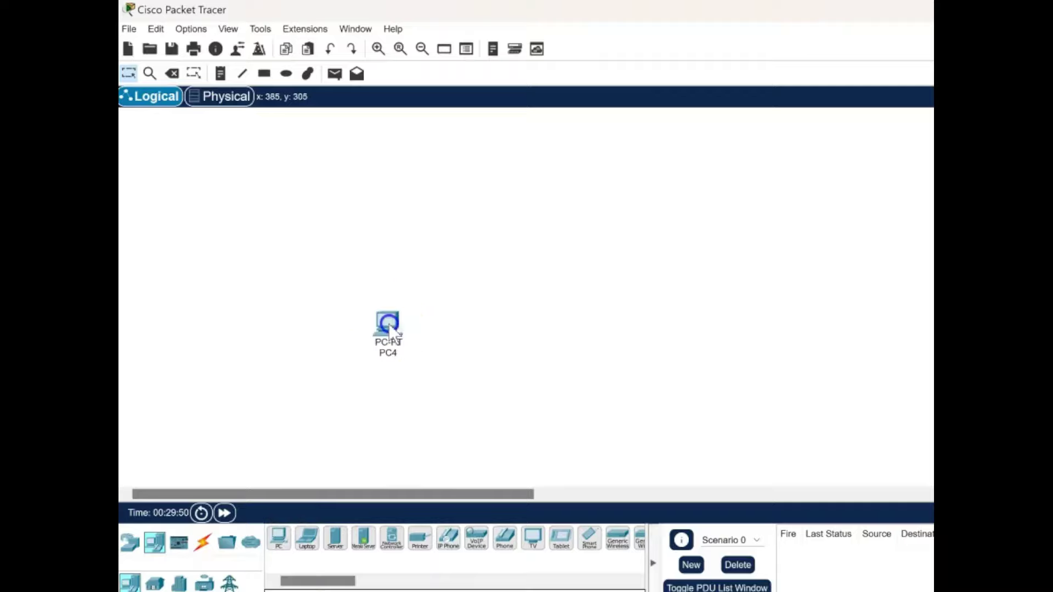
{"action": "left_click", "coordinate": [131, 543]}
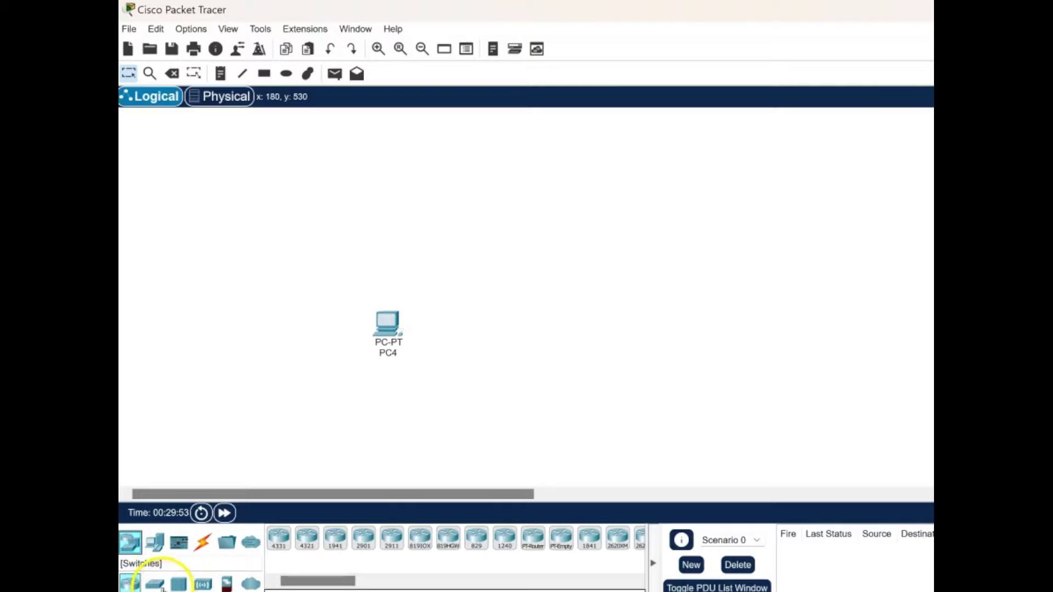
{"action": "left_click", "coordinate": [308, 537]}
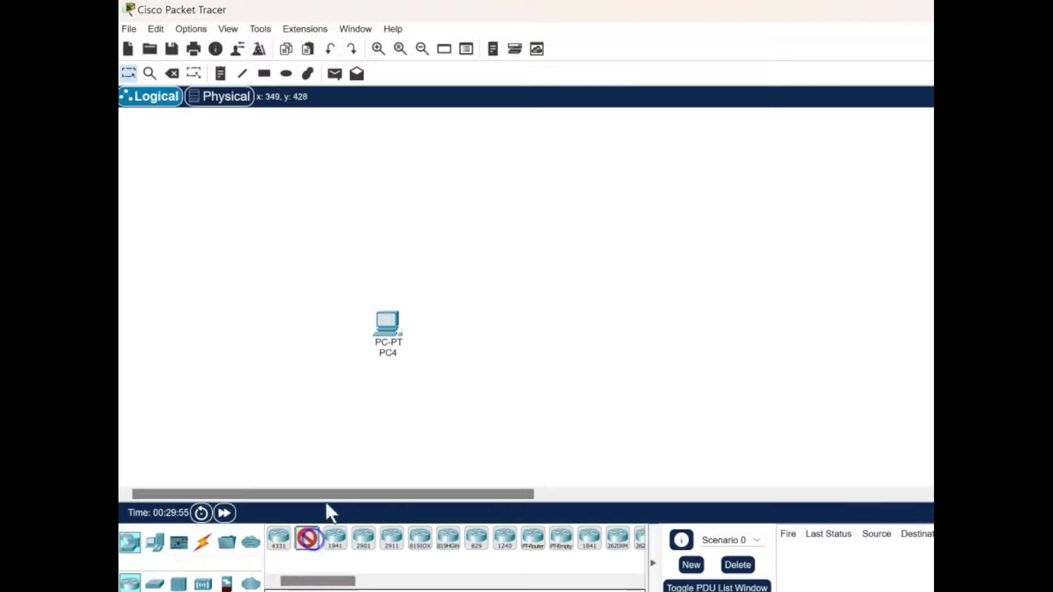
{"action": "left_click", "coordinate": [520, 262]}
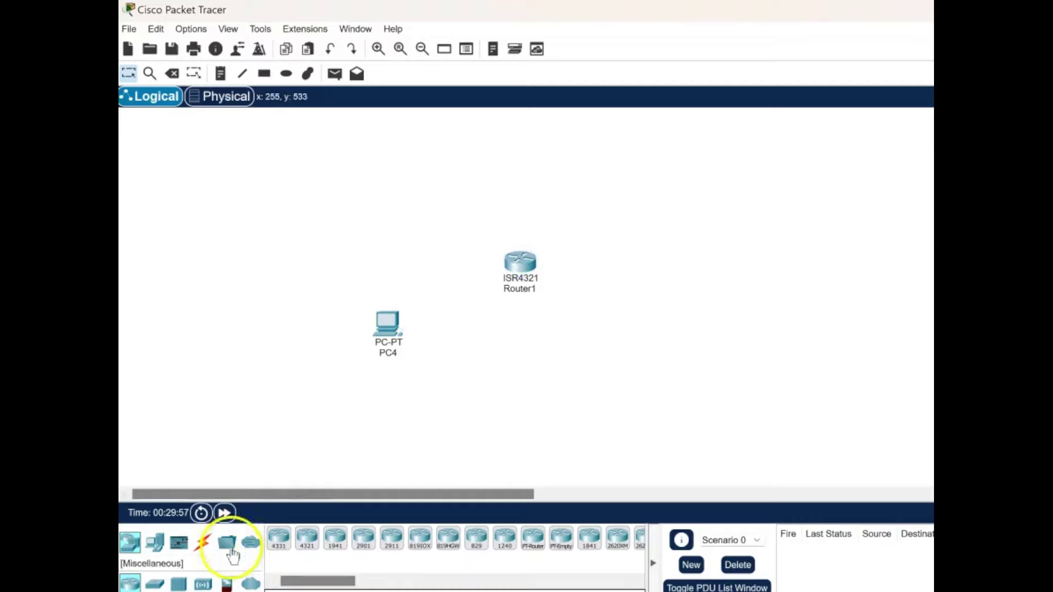
Cable PC4 FastEthernet0 to Router1 GigabitEthernet0/0/0 with copper straight-through, then open PC4.
{"action": "left_click", "coordinate": [202, 544]}
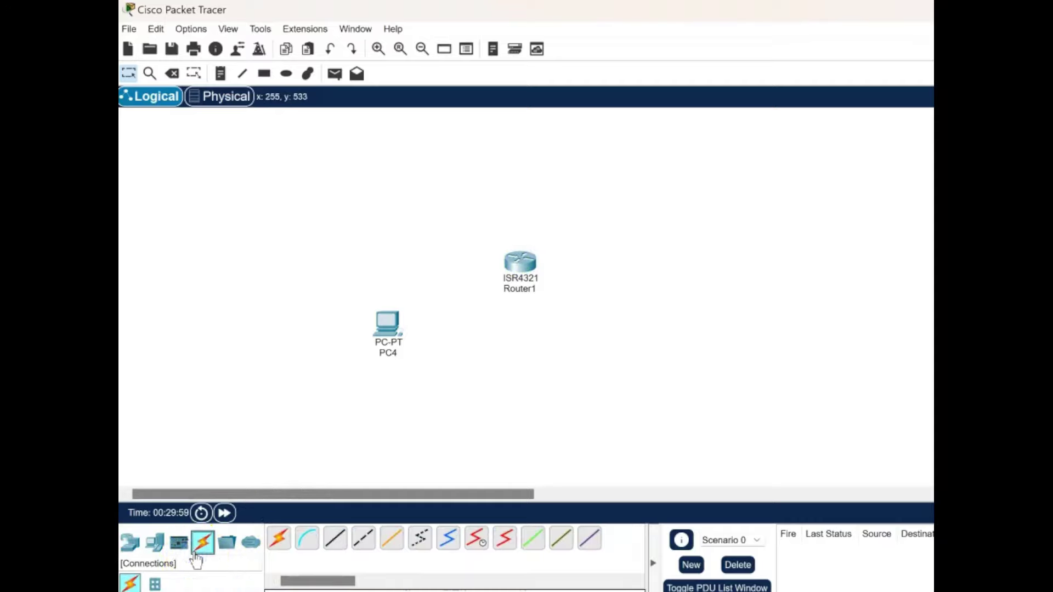
{"action": "left_click", "coordinate": [336, 543]}
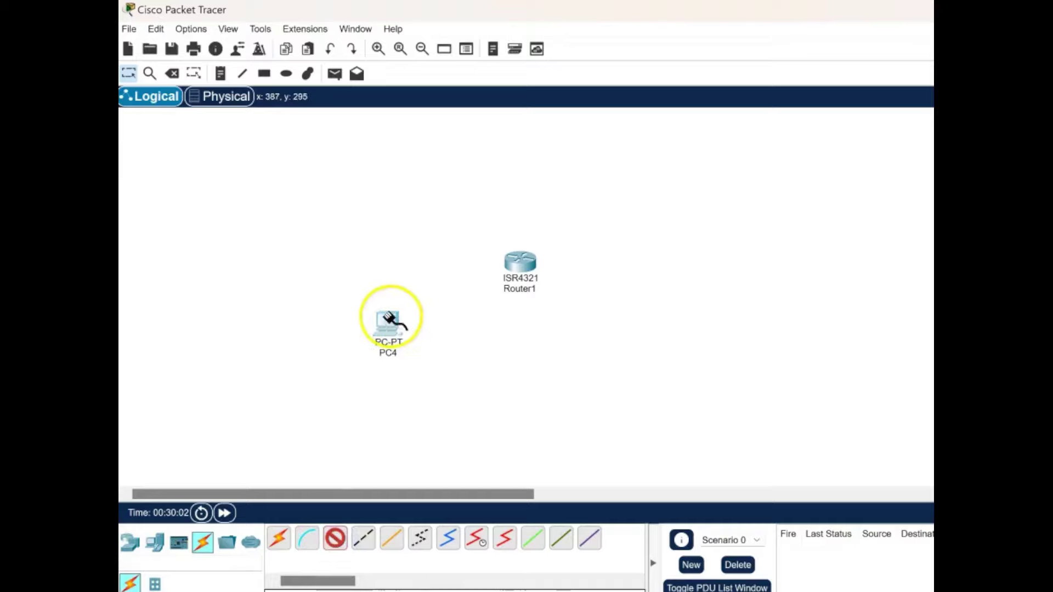
{"action": "left_click", "coordinate": [389, 321]}
{"action": "left_click", "coordinate": [473, 374]}
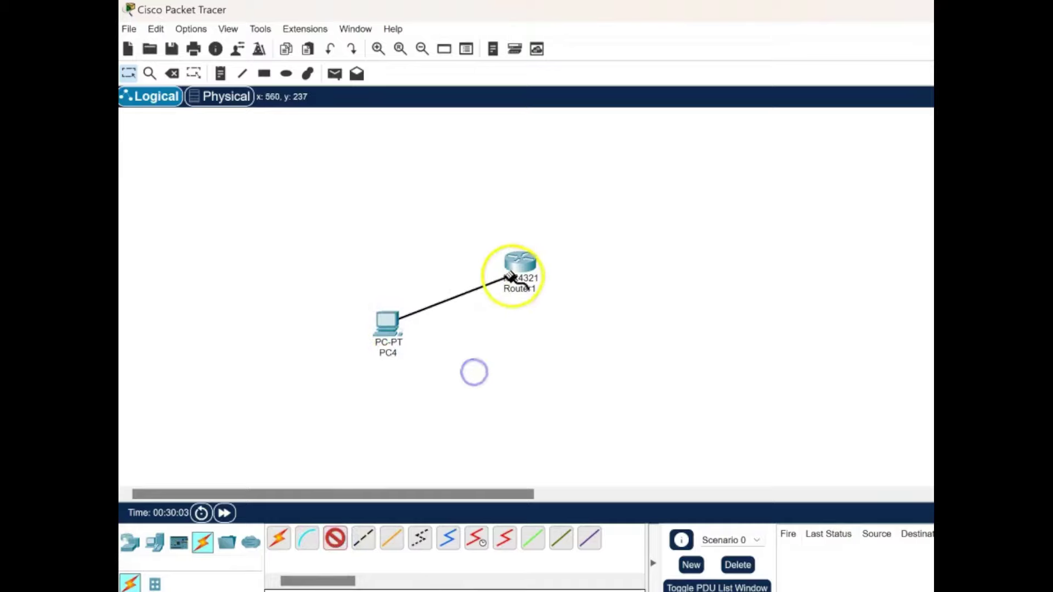
{"action": "left_click", "coordinate": [524, 267]}
{"action": "left_click", "coordinate": [557, 328]}
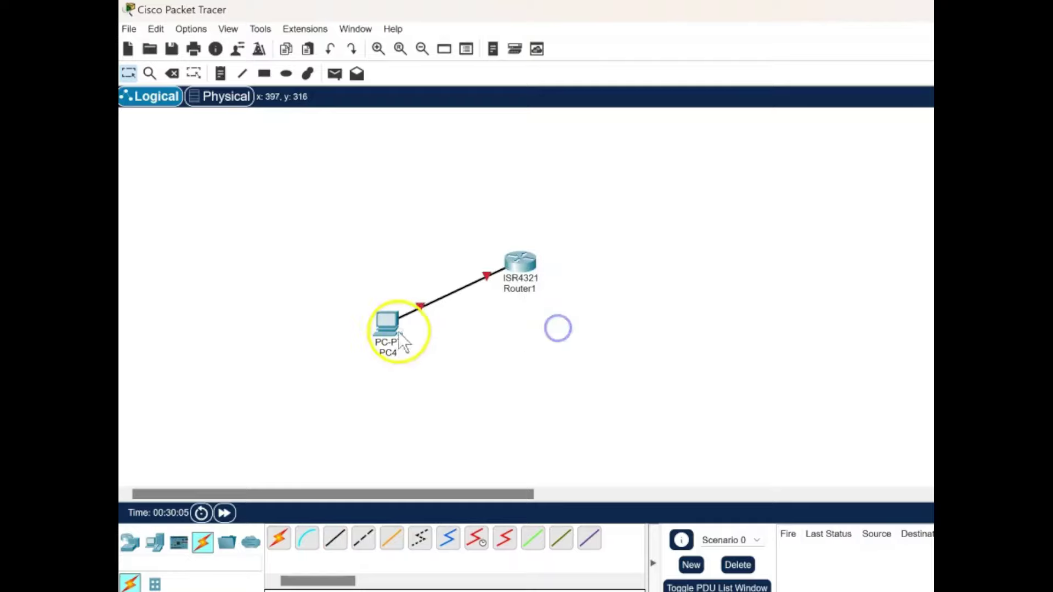
{"action": "left_click", "coordinate": [390, 327]}
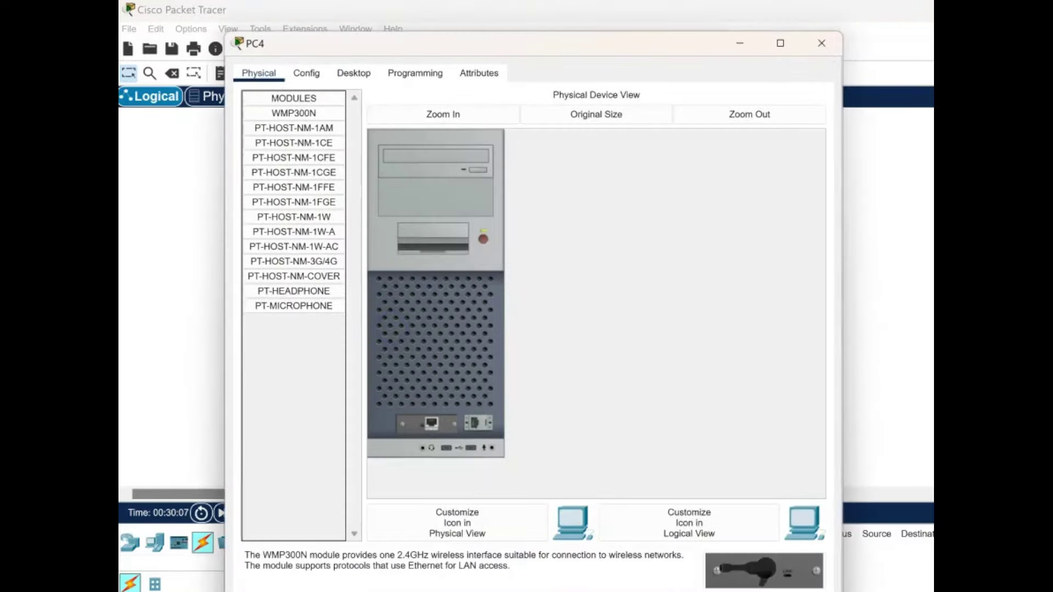
Set PC4 to IP 192.168.1.2, mask 255.255.255.0, gateway 192.168.1.1, and close its window.
{"action": "left_click", "coordinate": [354, 73]}
{"action": "left_click", "coordinate": [319, 123]}
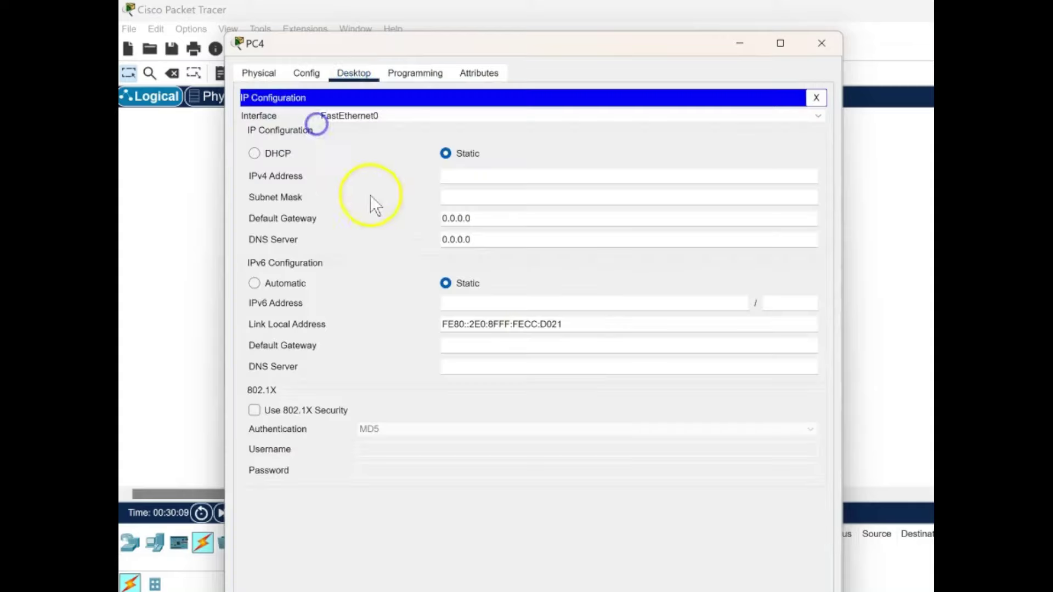
{"action": "left_click", "coordinate": [460, 176]}
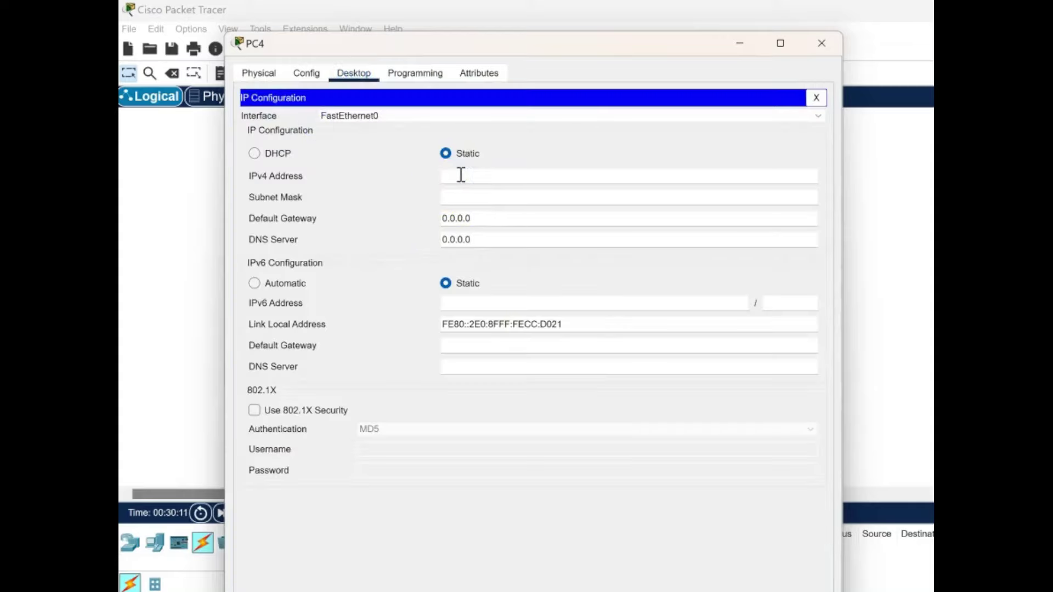
{"action": "type", "text": "192.168"}
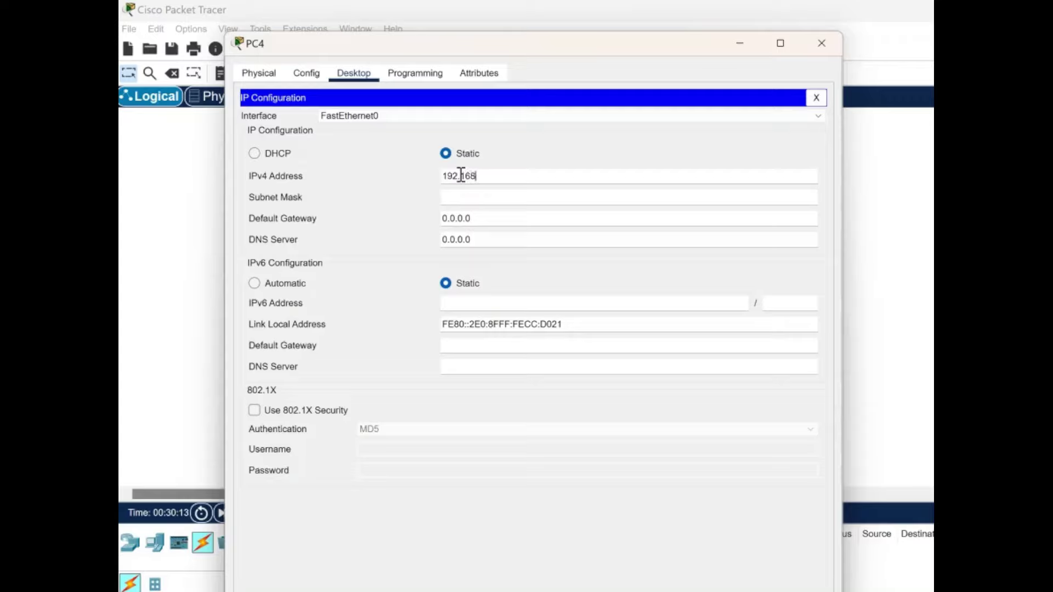
{"action": "type", "text": ".1.2"}
{"action": "left_click", "coordinate": [458, 197]}
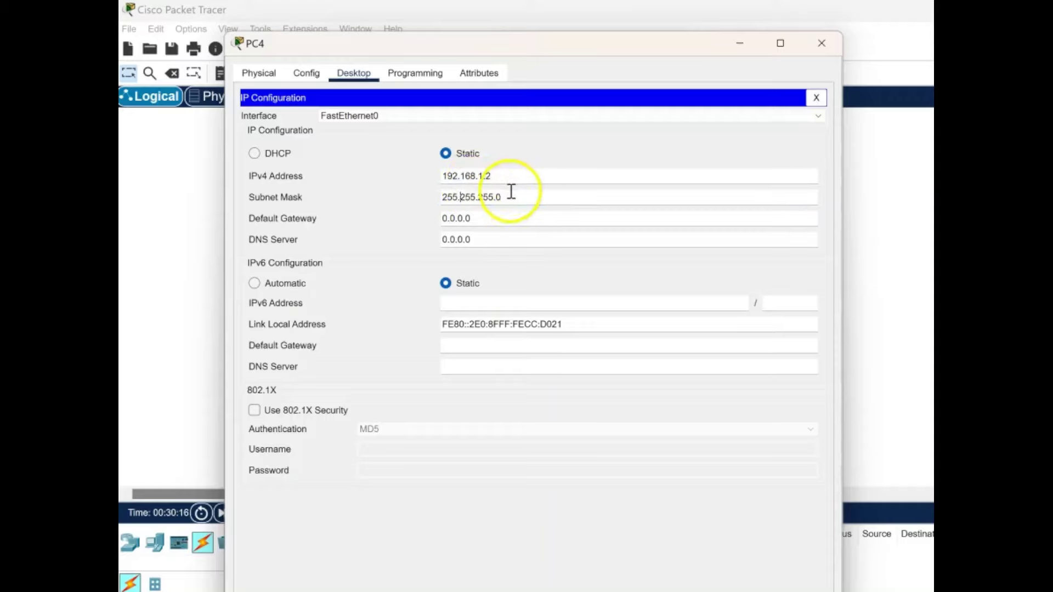
{"action": "left_click", "coordinate": [501, 217]}
{"action": "left_click_drag", "start_coordinate": [502, 217], "coordinate": [411, 223]}
{"action": "type", "text": "1"}
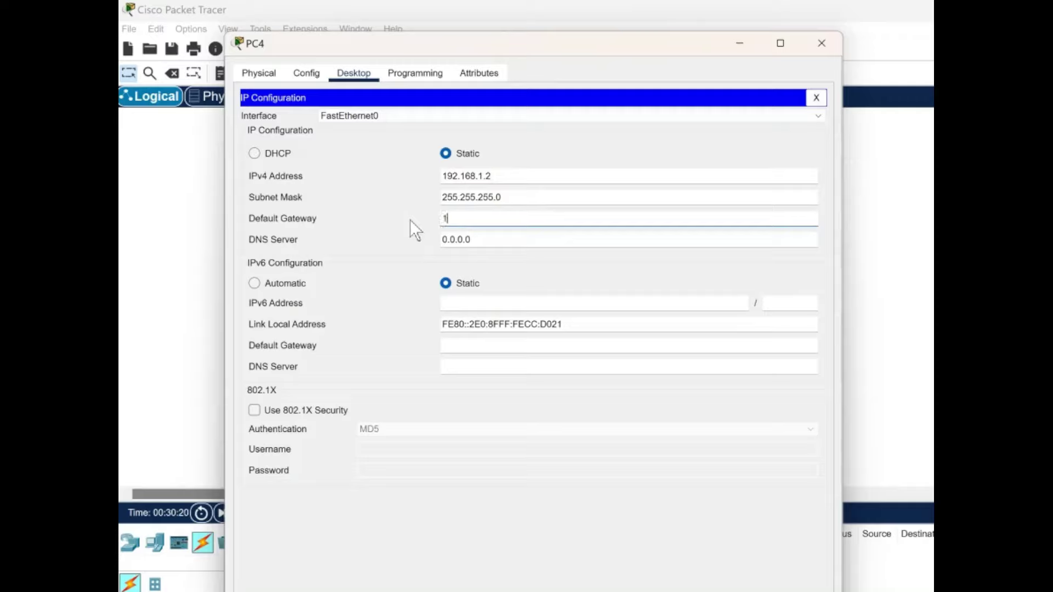
{"action": "type", "text": "92.168.1.1"}
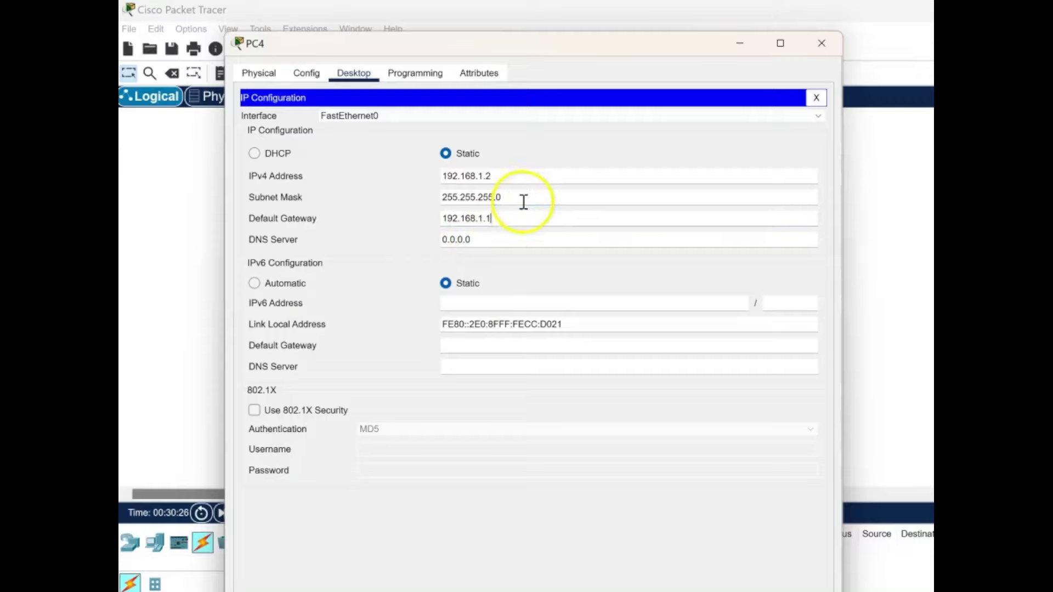
{"action": "left_click", "coordinate": [828, 41]}
{"action": "left_click", "coordinate": [755, 183]}
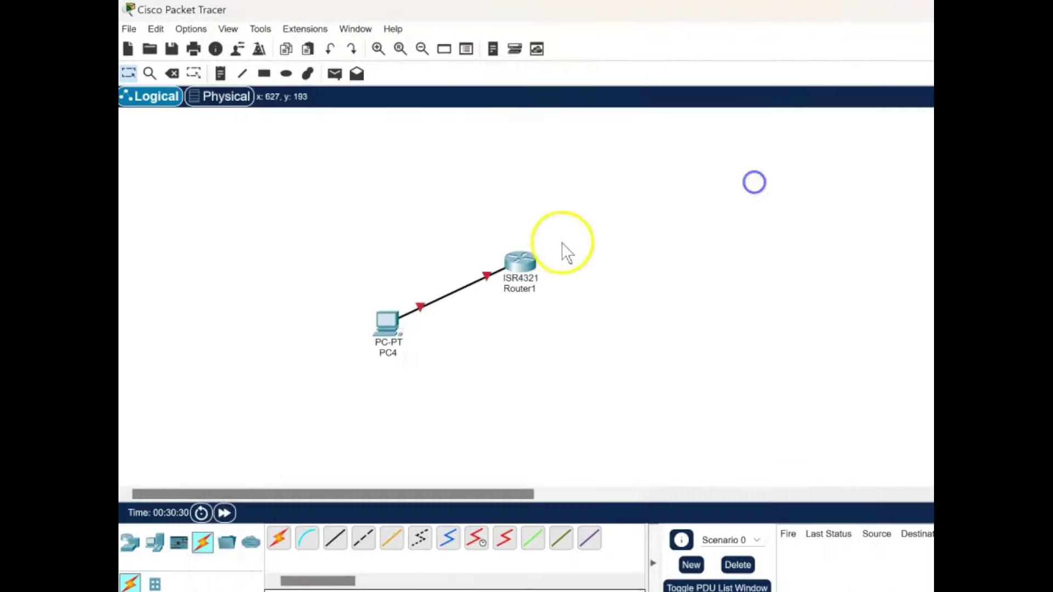
In Router1's CLI, decline the initial setup dialog and enter global configuration mode with en and conf t.
{"action": "left_click", "coordinate": [529, 259]}
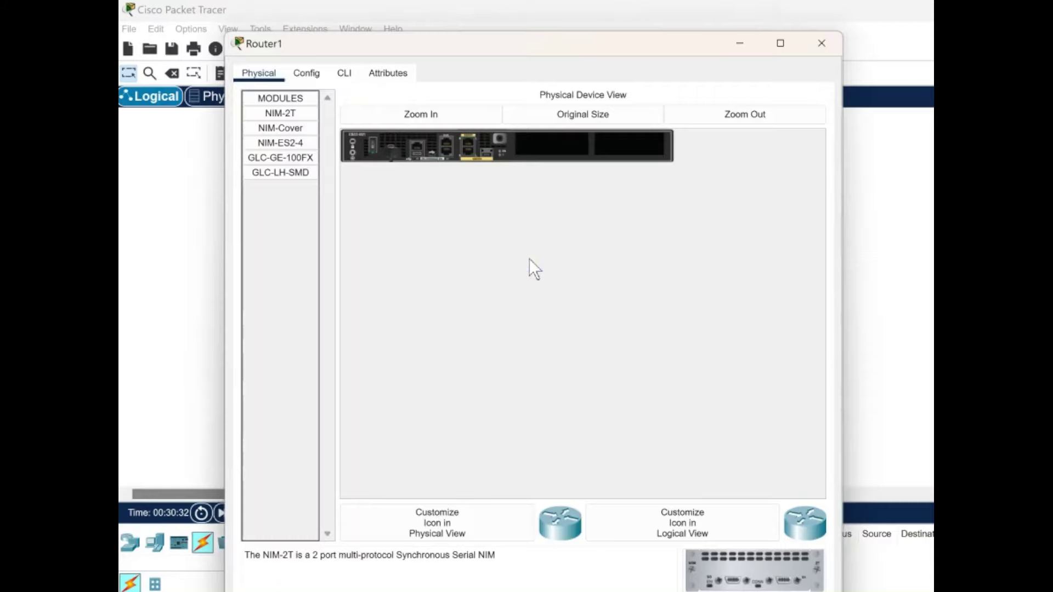
{"action": "left_click", "coordinate": [344, 73]}
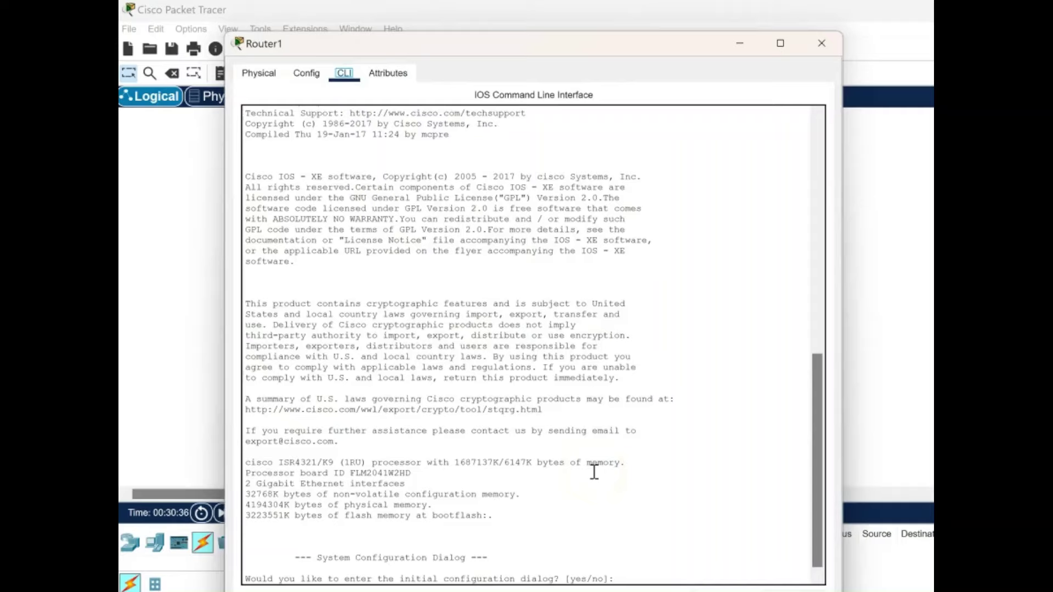
{"action": "left_click", "coordinate": [663, 521]}
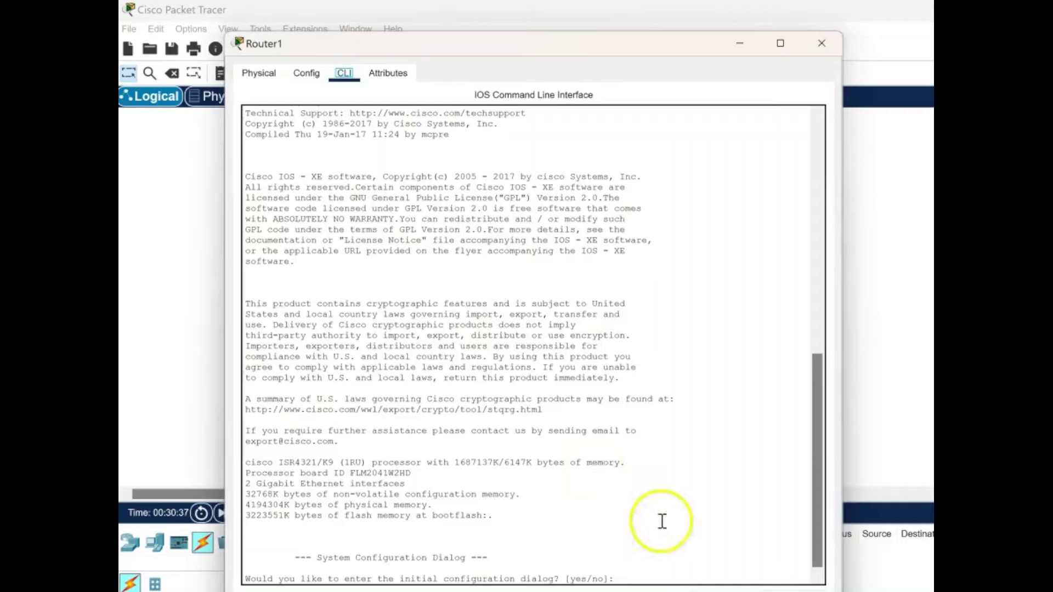
{"action": "left_click", "coordinate": [655, 562]}
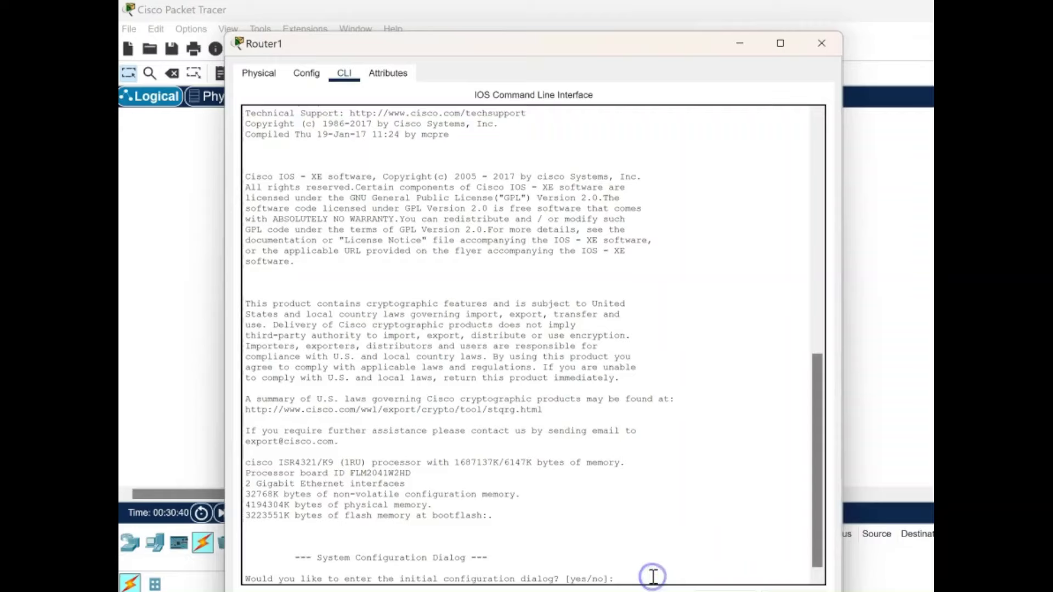
{"action": "type", "text": "n"}
{"action": "key", "text": "Return"}
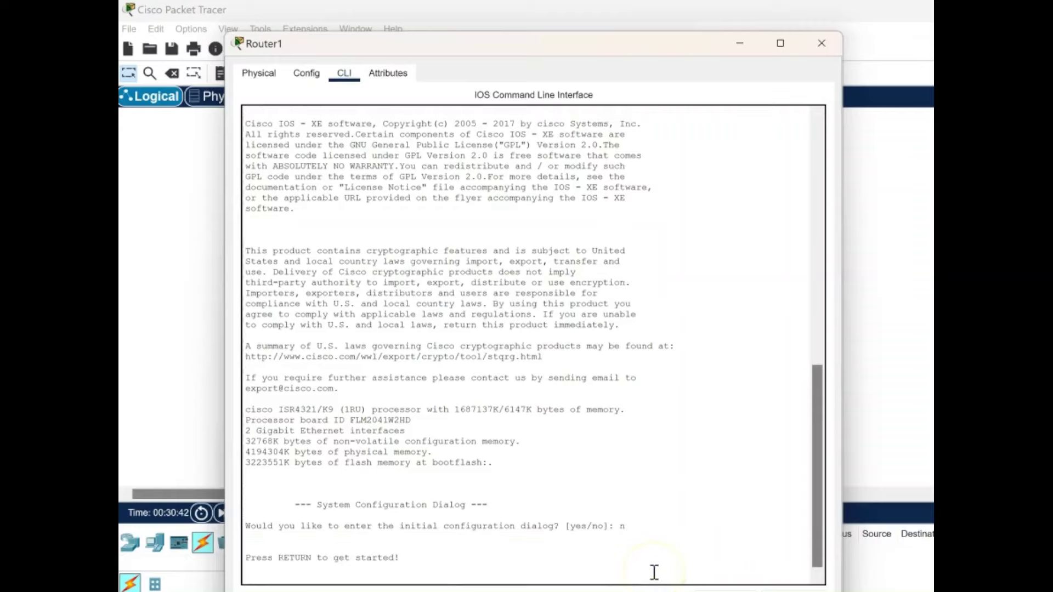
{"action": "key", "text": "Return"}
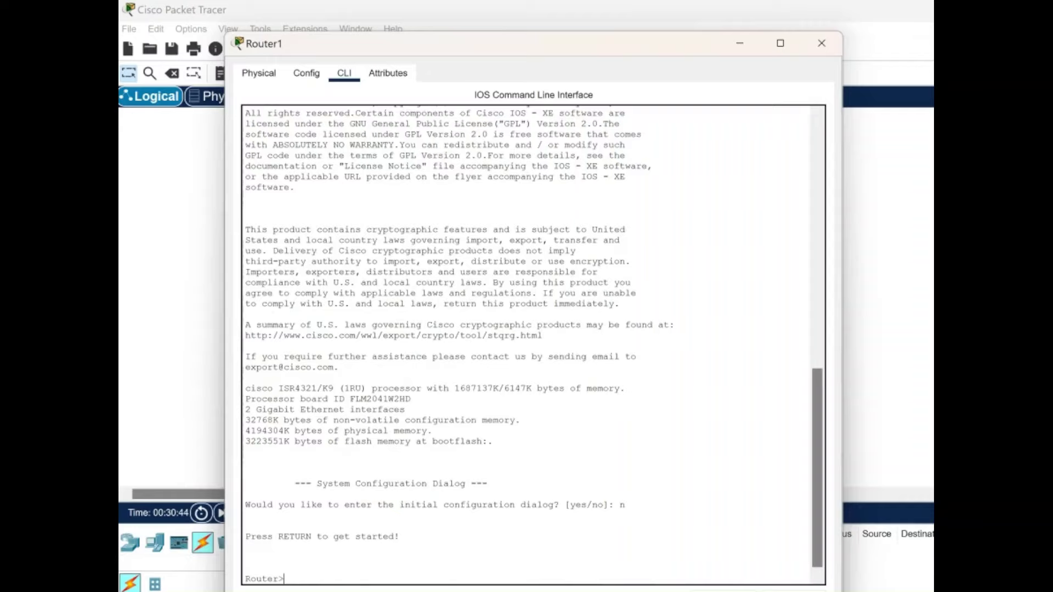
{"action": "left_click", "coordinate": [281, 579]}
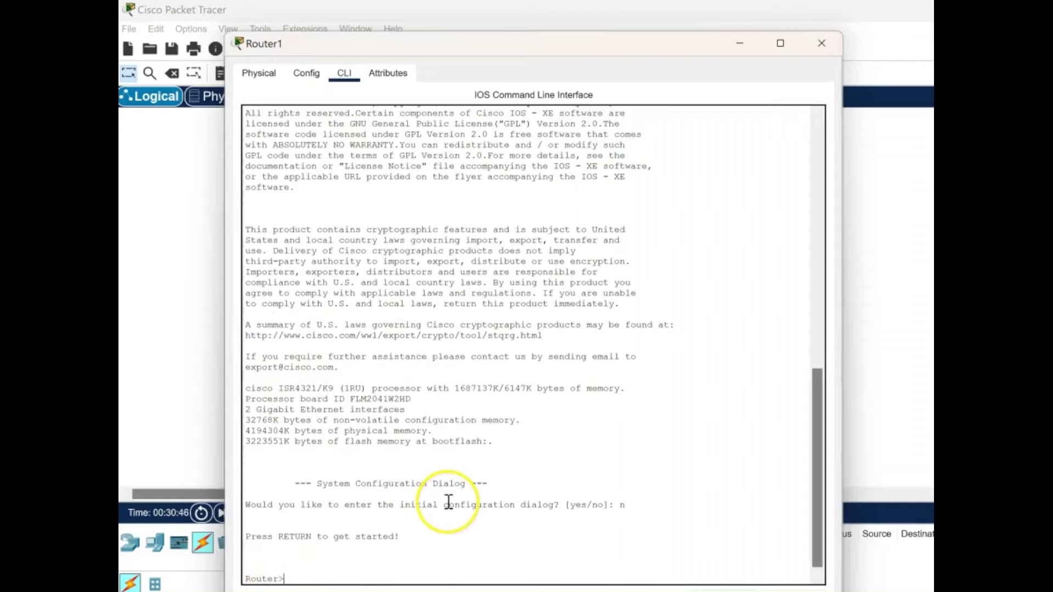
{"action": "type", "text": "en"}
{"action": "key", "text": "Return"}
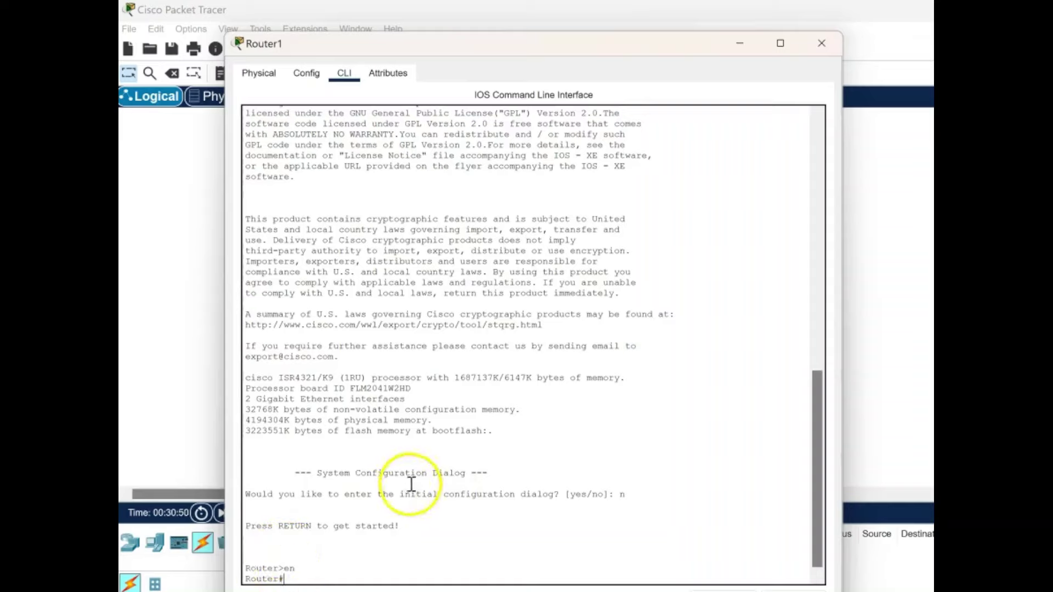
{"action": "type", "text": "conf"}
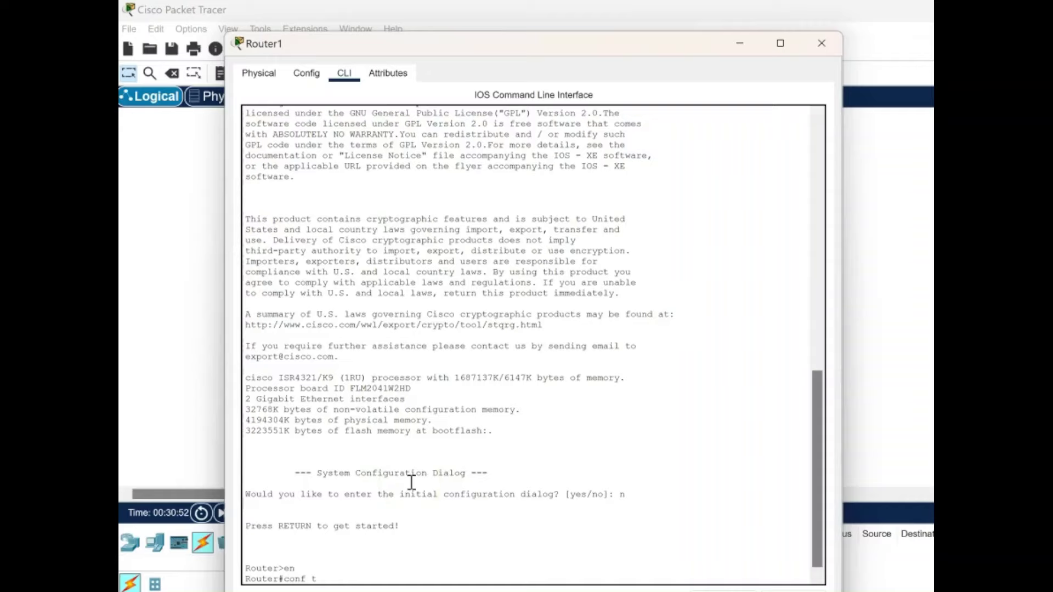
{"action": "type", "text": " t"}
{"action": "key", "text": "Return"}
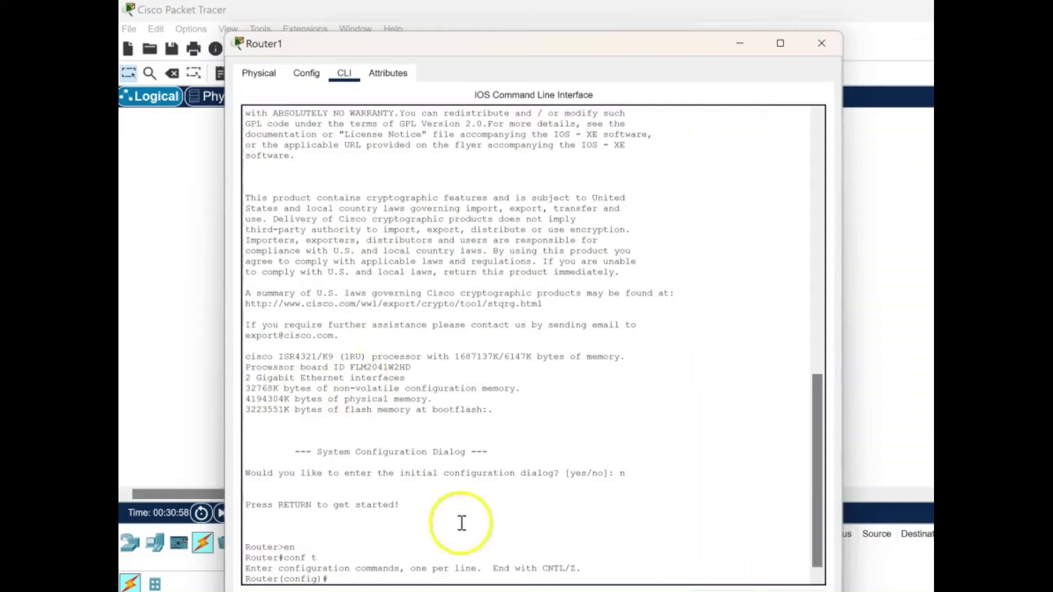
Set the hostname to ROUTER and configure an enable secret password.
{"action": "type", "text": "hostna"}
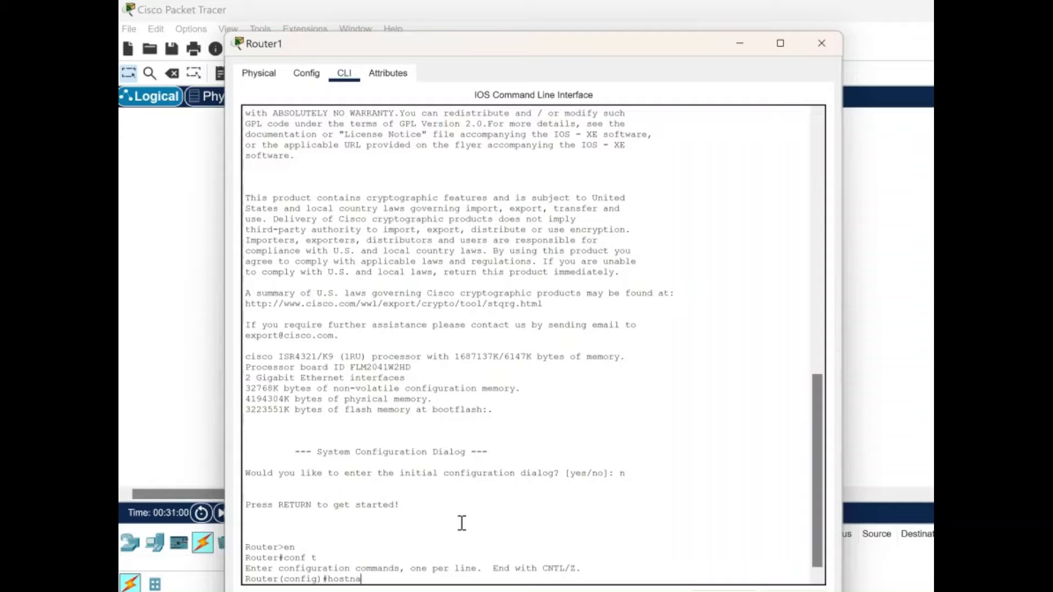
{"action": "type", "text": "me ROUTER"}
{"action": "key", "text": "Return"}
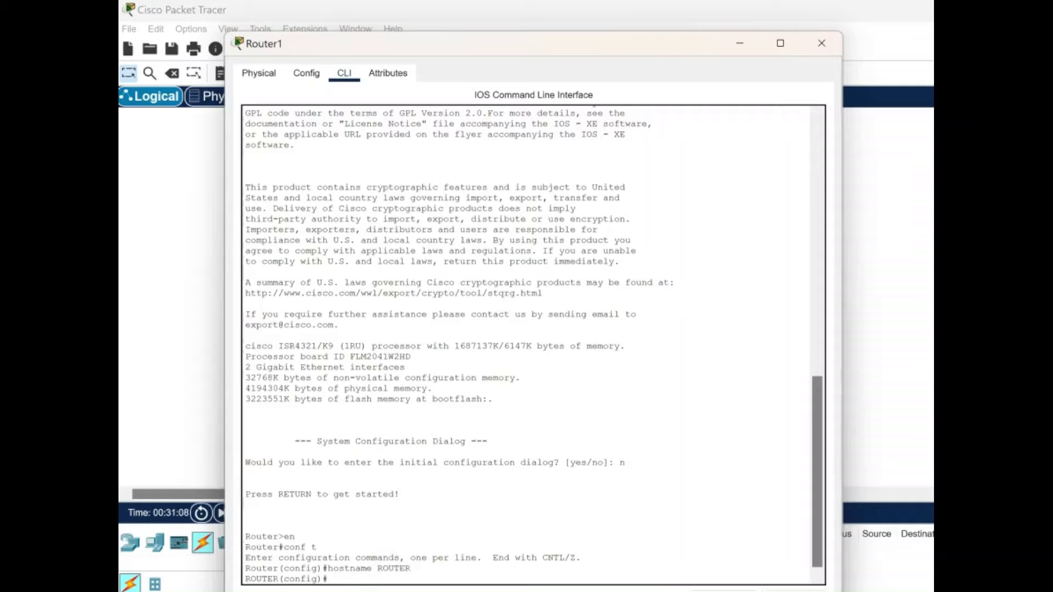
{"action": "type", "text": "enabl"}
{"action": "type", "text": "e sec"}
{"action": "type", "text": "ret router"}
{"action": "key", "text": "Return"}
{"action": "left_click", "coordinate": [296, 491]}
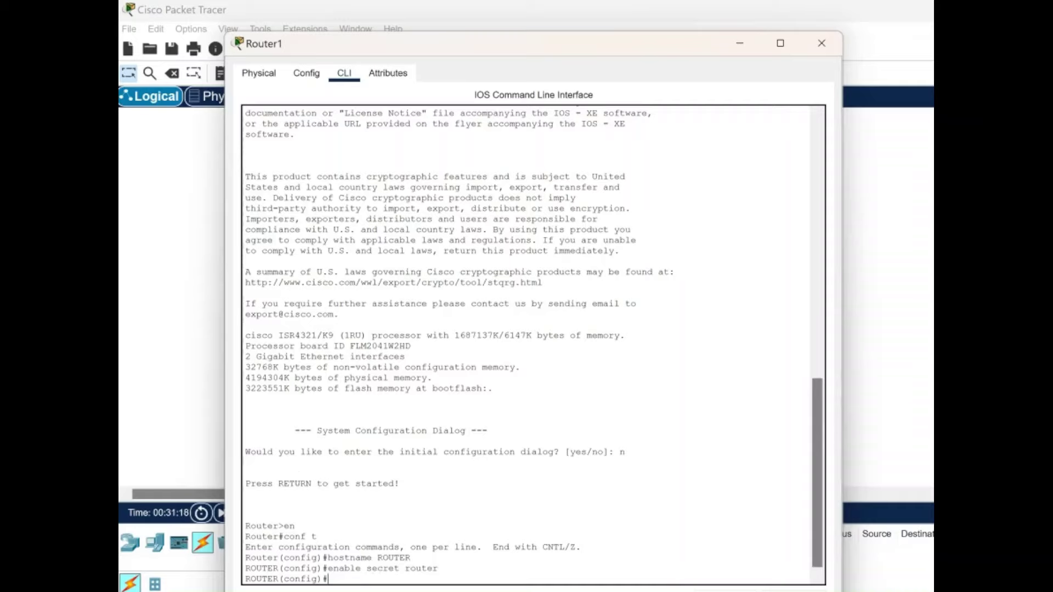
{"action": "left_click", "coordinate": [464, 538]}
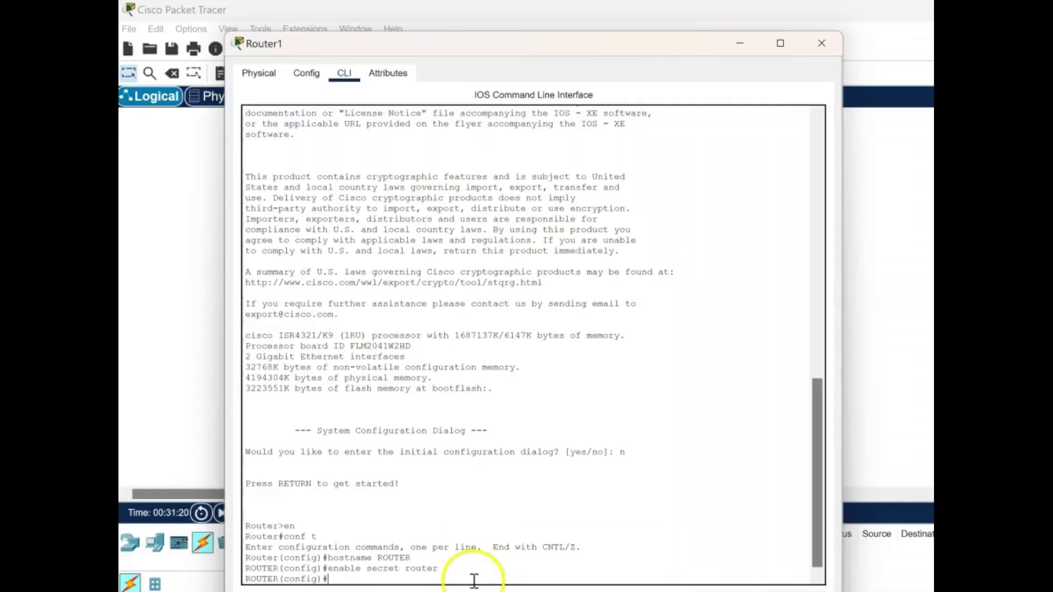
{"action": "type", "text": "int "}
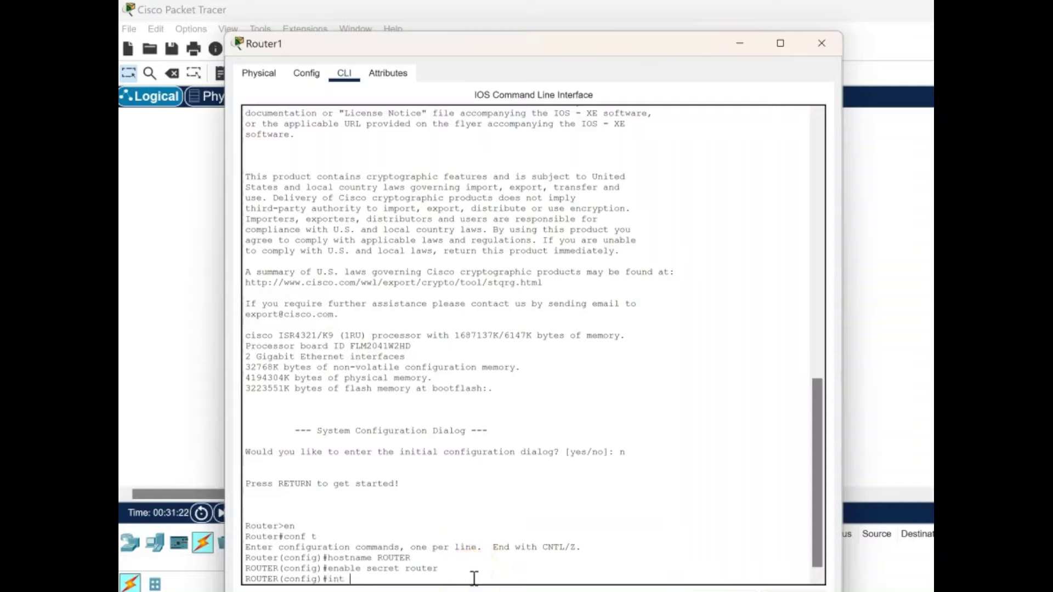
{"action": "type", "text": "g0/0/0"}
Address GigabitEthernet0/0/0 as 192.168.1.1 255.255.255.0, bring it up with no shutdown, then exit.
{"action": "key", "text": "Return"}
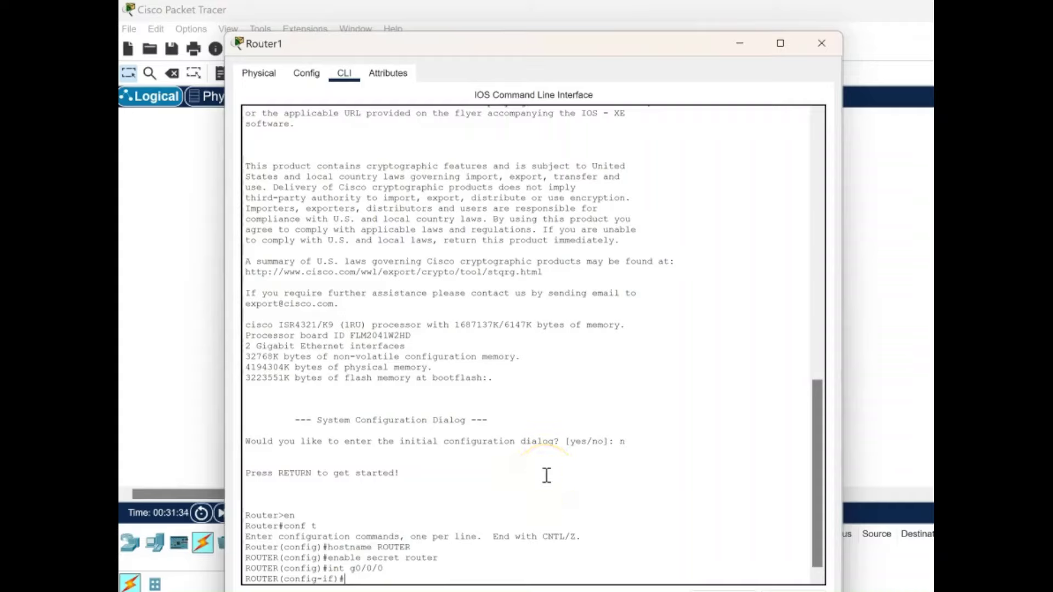
{"action": "type", "text": "d 192.168.1.1 255."}
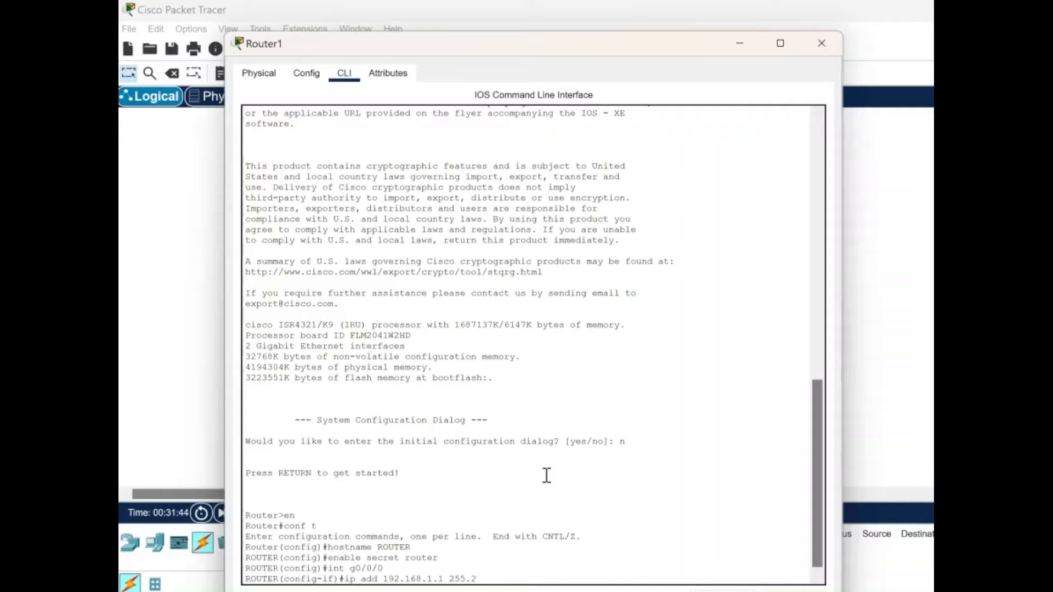
{"action": "type", "text": "255.255.0"}
{"action": "key", "text": "Return"}
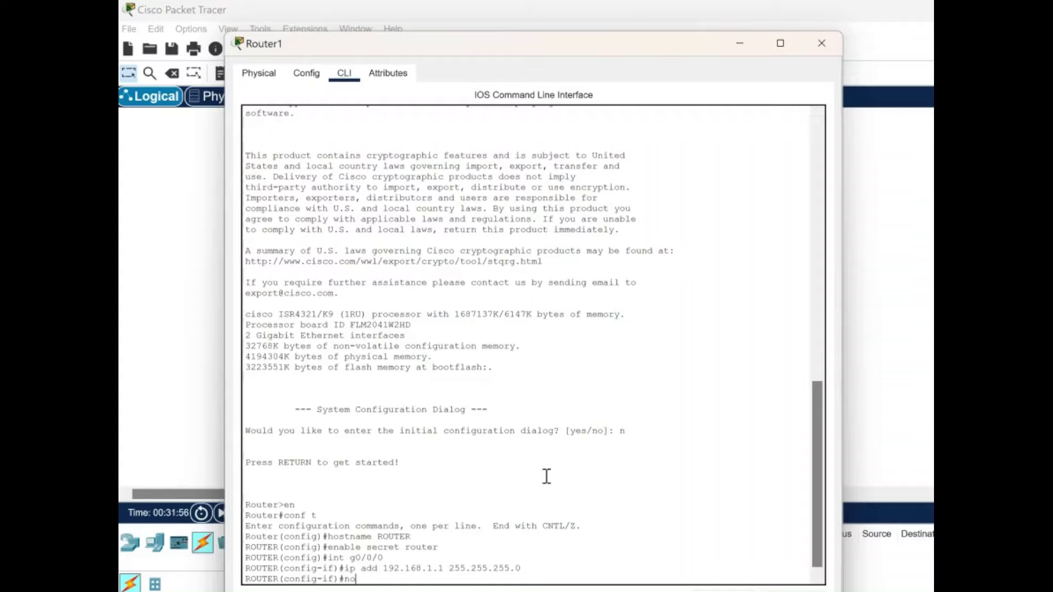
{"action": "type", "text": "shutdown"}
{"action": "key", "text": "Return"}
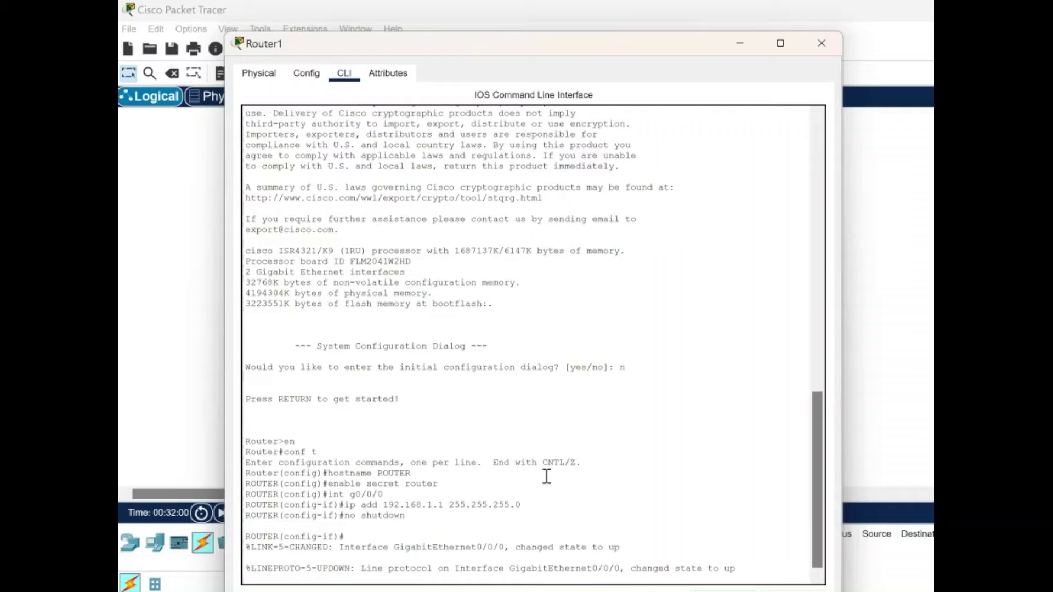
{"action": "key", "text": "Return"}
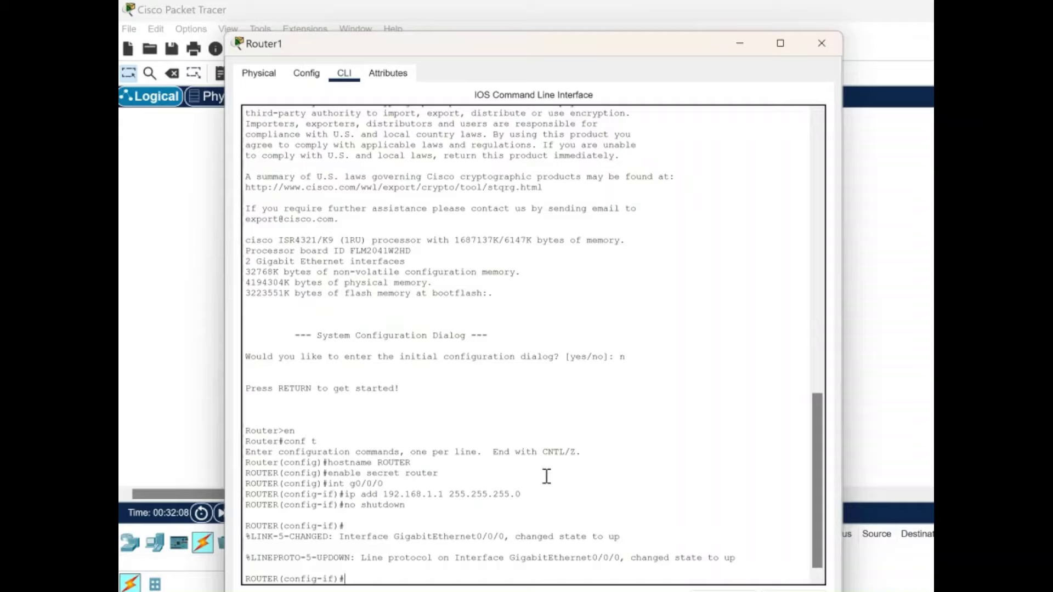
{"action": "type", "text": "exit"}
{"action": "key", "text": "Return"}
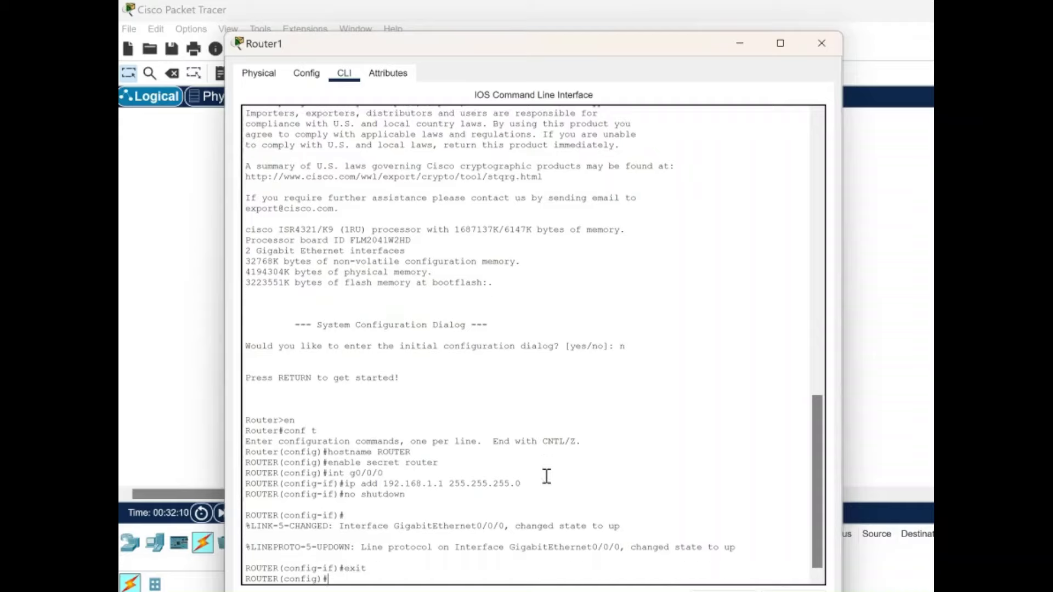
On line vty 0 4, set a password and enable login.
{"action": "left_click", "coordinate": [415, 538]}
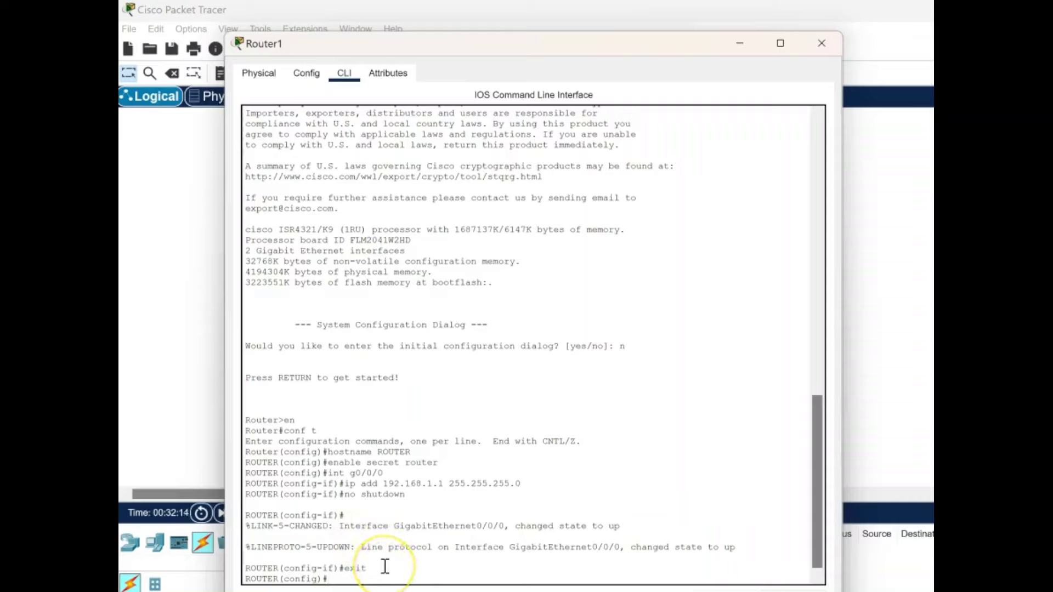
{"action": "type", "text": "line"}
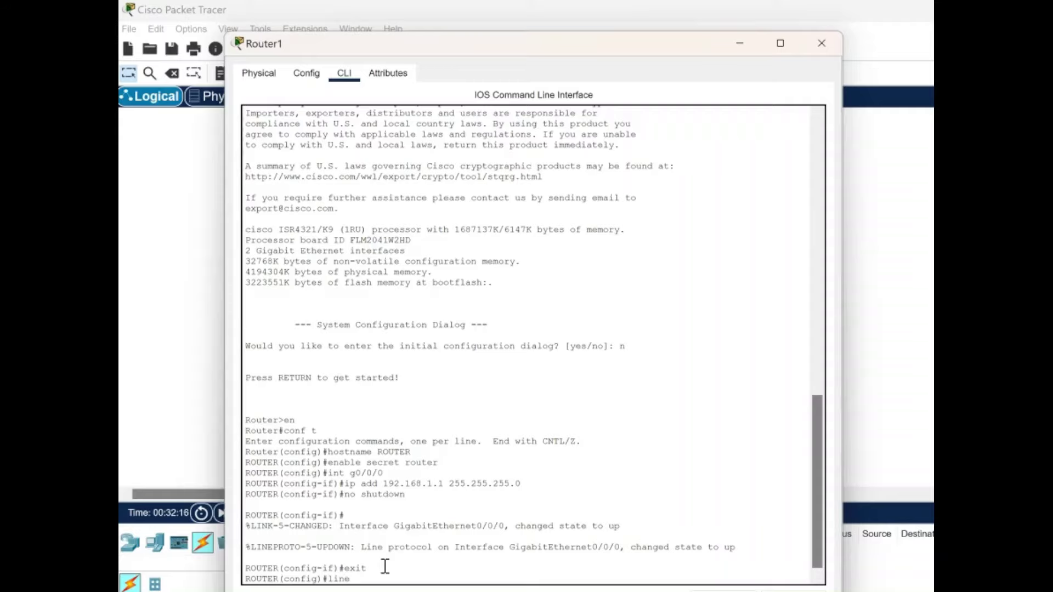
{"action": "type", "text": " vty 0 4"}
{"action": "key", "text": "Return"}
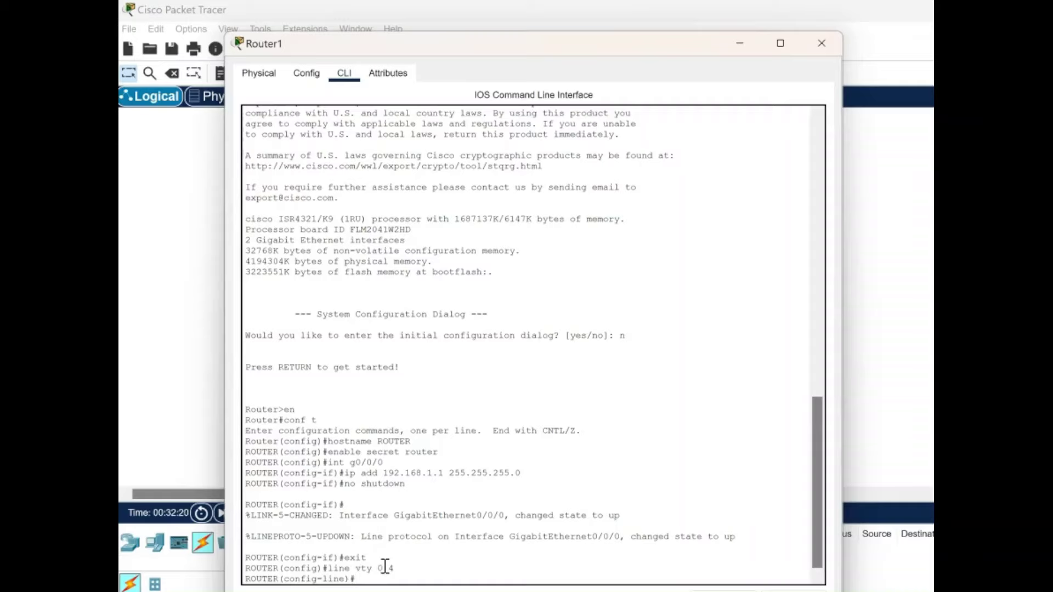
{"action": "left_click", "coordinate": [379, 566]}
{"action": "type", "text": "password router"}
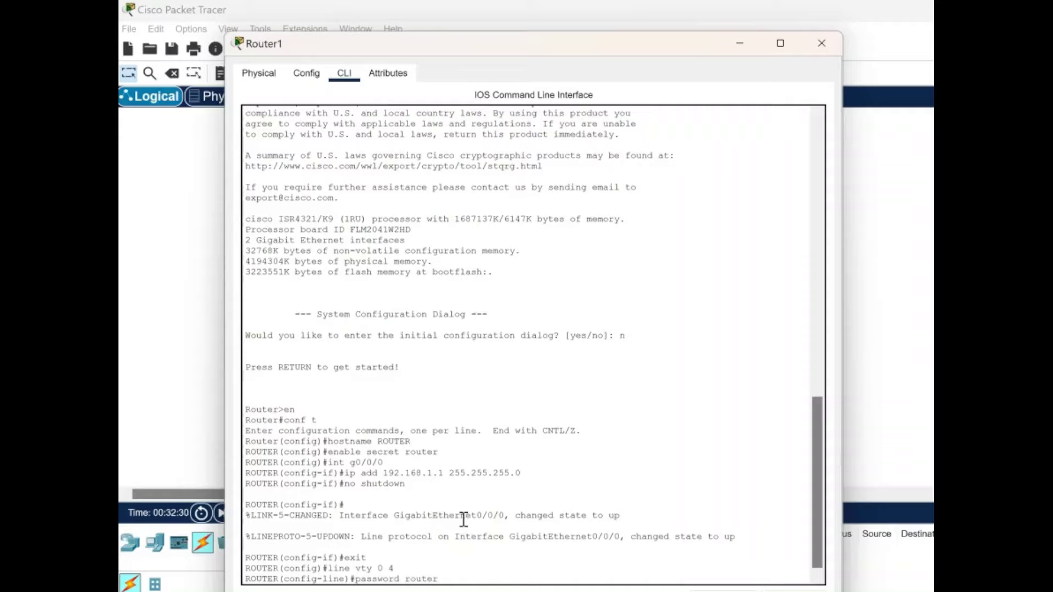
{"action": "type", "text": "1"}
{"action": "key", "text": "Return"}
{"action": "left_click", "coordinate": [461, 525]}
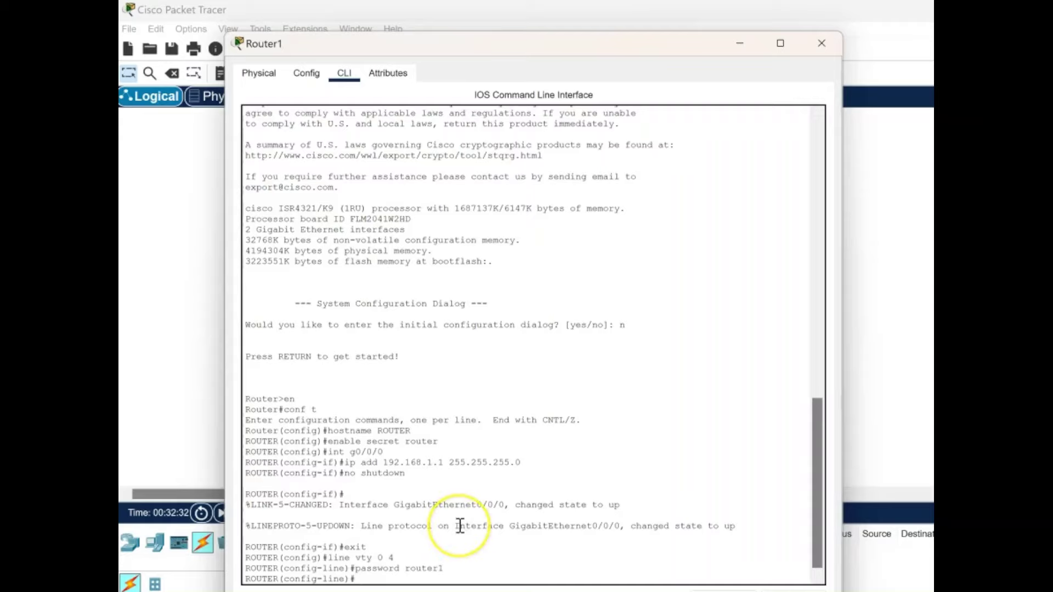
{"action": "type", "text": "logi"}
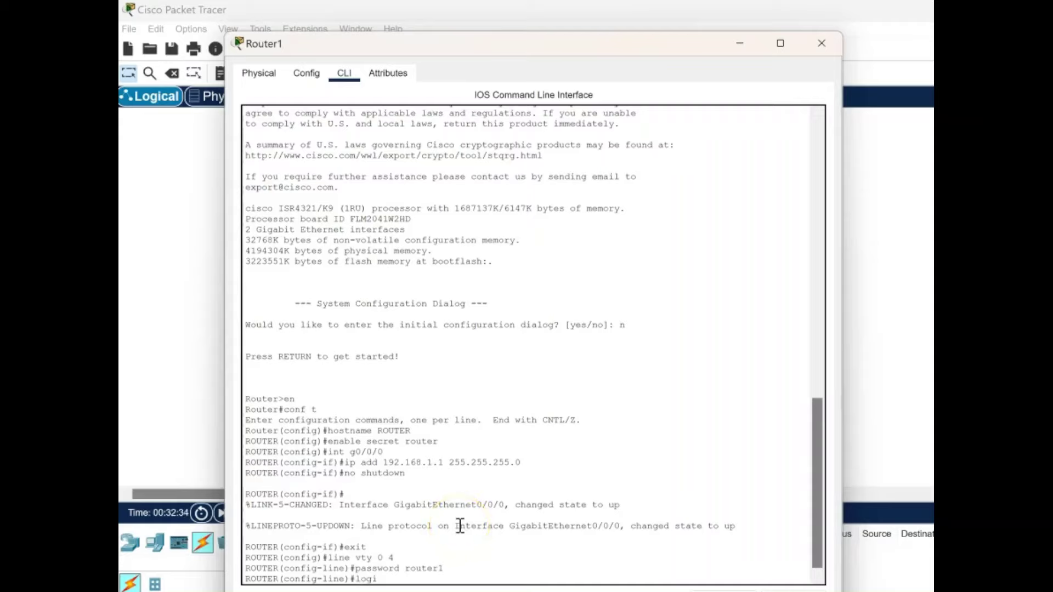
{"action": "type", "text": "n"}
{"action": "key", "text": "Return"}
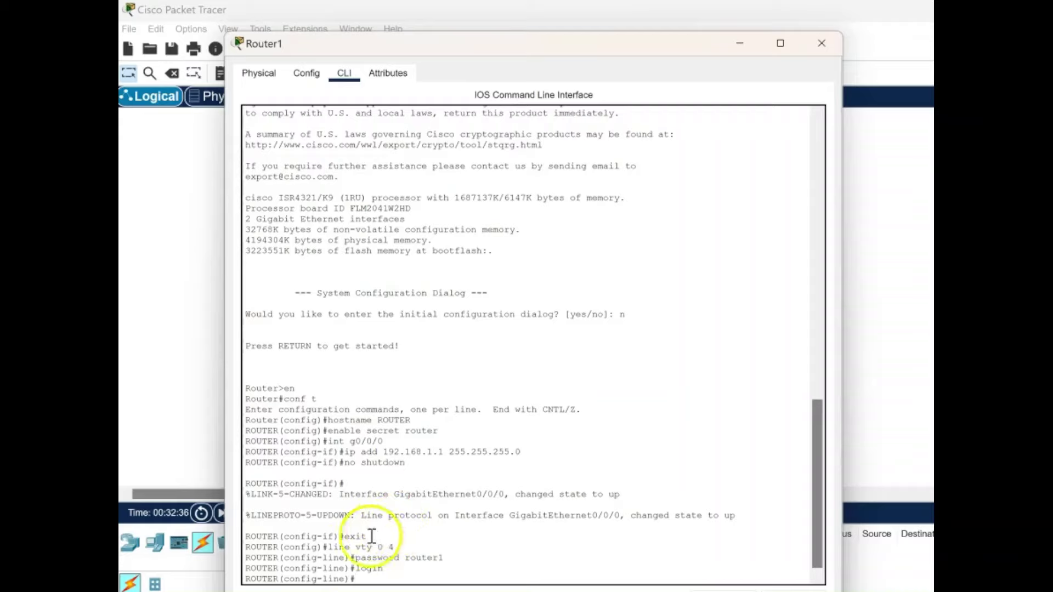
Exit twice to return to the ROUTER# prompt.
{"action": "left_click", "coordinate": [507, 434]}
{"action": "type", "text": "e"}
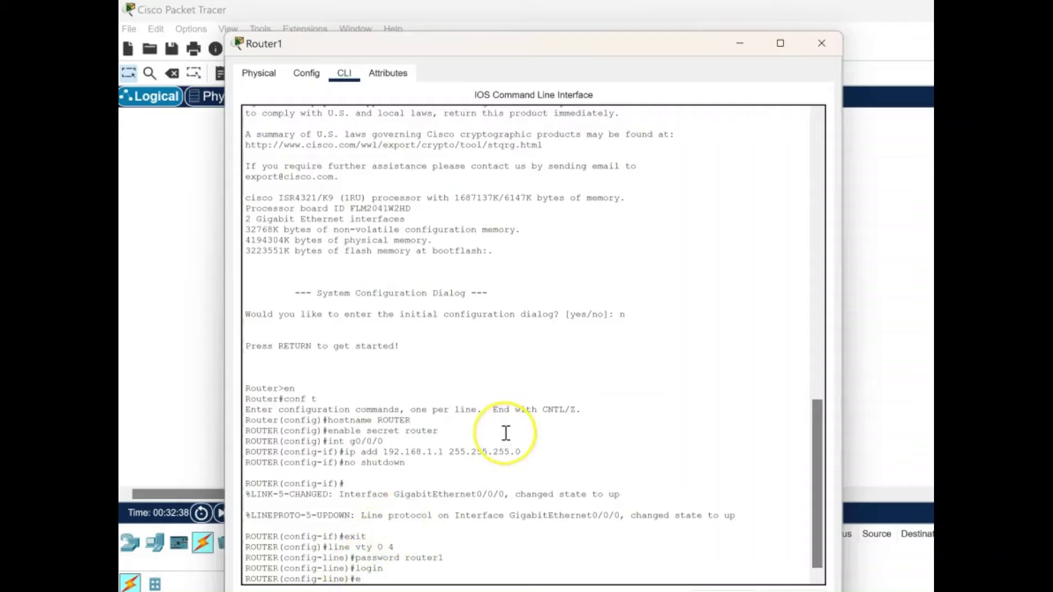
{"action": "type", "text": "xi"}
{"action": "type", "text": "t"}
{"action": "key", "text": "Return"}
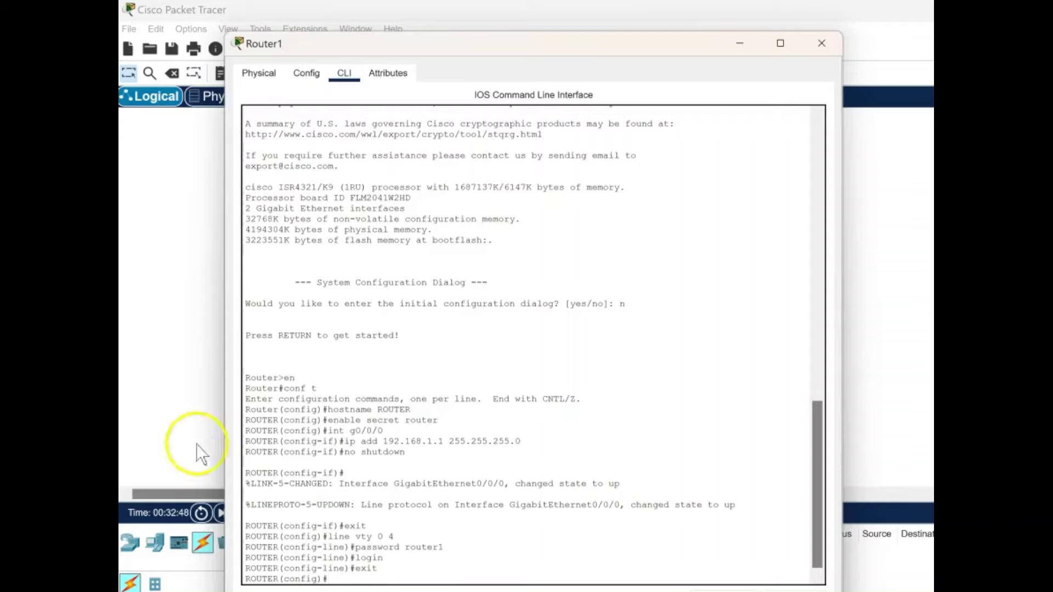
{"action": "type", "text": "exit"}
{"action": "key", "text": "Return"}
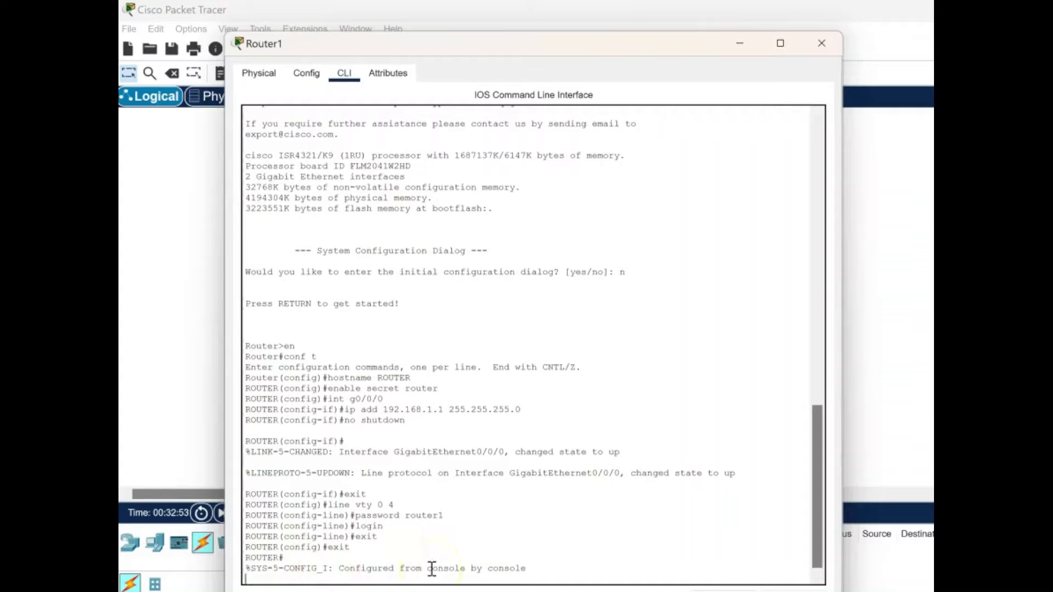
Close Router1's window and bring up PC4's Command Prompt.
{"action": "left_click", "coordinate": [822, 43]}
{"action": "left_click", "coordinate": [386, 322]}
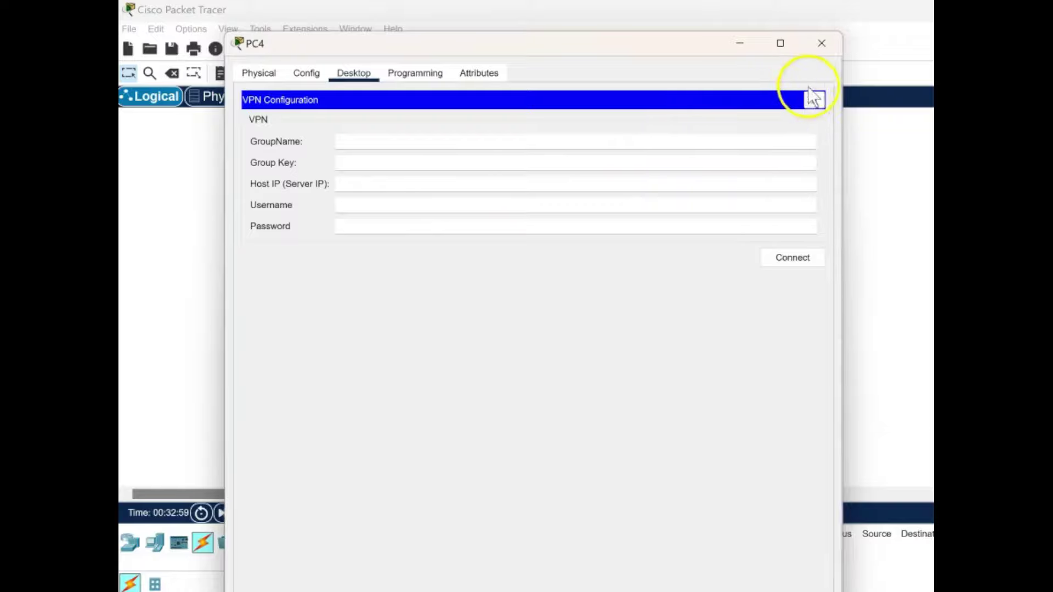
{"action": "left_click", "coordinate": [817, 98]}
{"action": "left_click", "coordinate": [620, 140]}
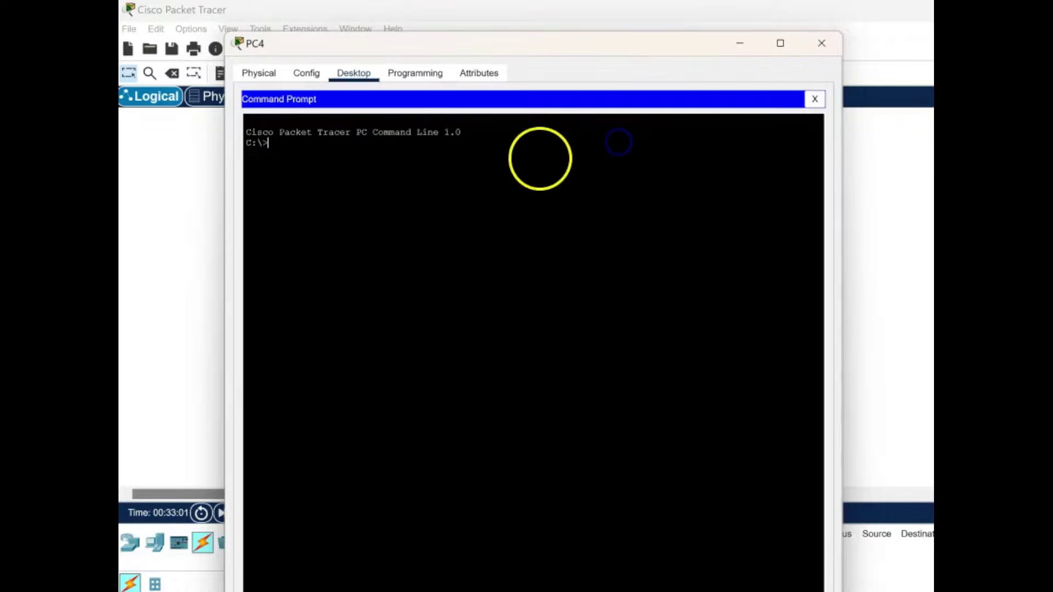
Telnet to 192.168.1.1, log in with the VTY password, then en with the enable secret.
{"action": "type", "text": "te"}
{"action": "type", "text": "lne"}
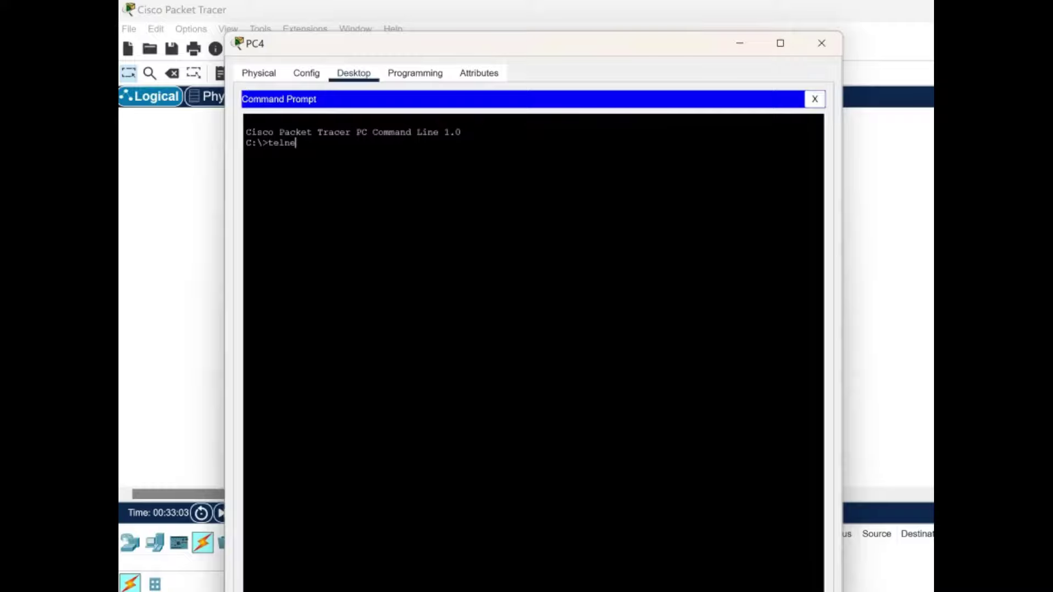
{"action": "type", "text": "t 192.168.1.1"}
{"action": "key", "text": "Return"}
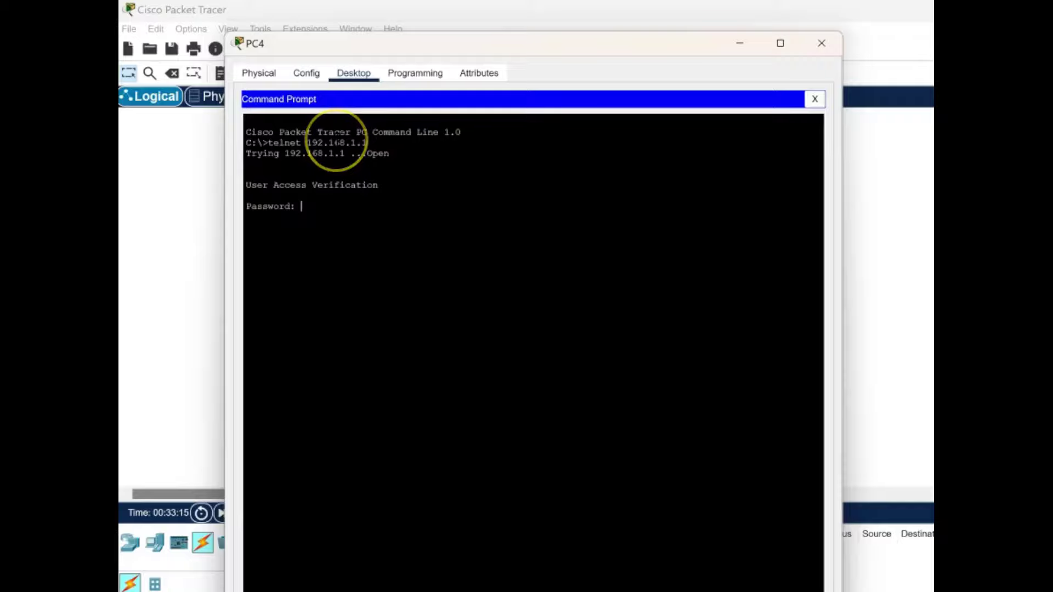
{"action": "key", "text": "Return"}
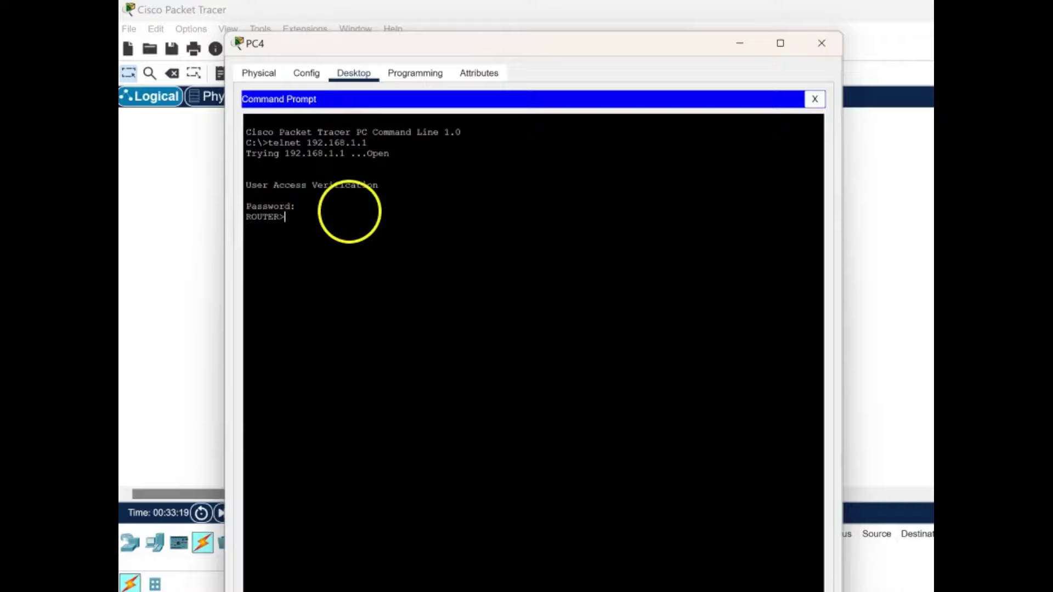
{"action": "type", "text": "en"}
{"action": "key", "text": "Return"}
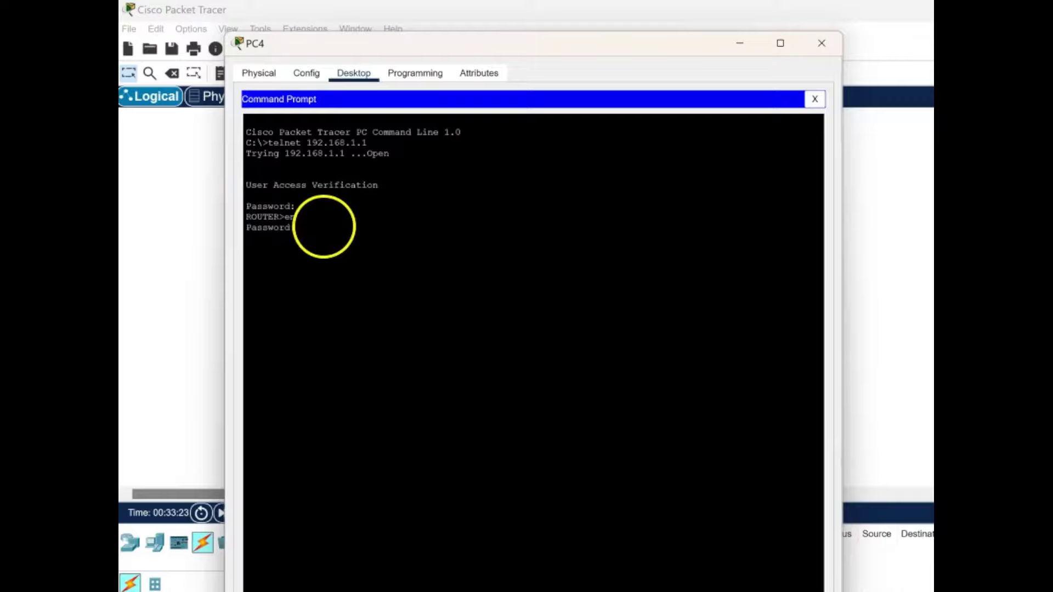
{"action": "key", "text": "Return"}
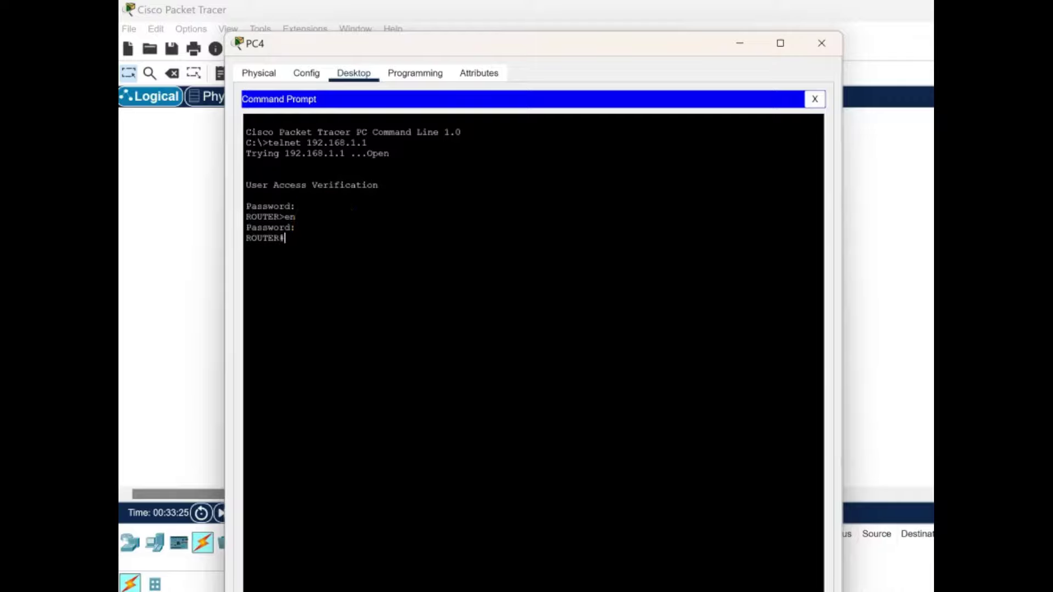